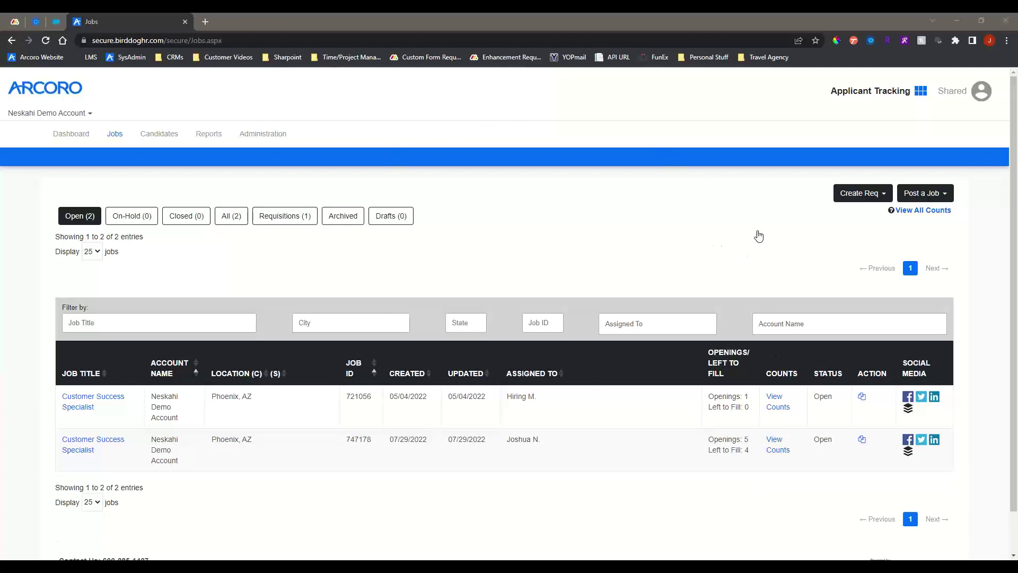
# - Go to the Administration area and open the Job Templates settings
pyautogui.click(898, 92)
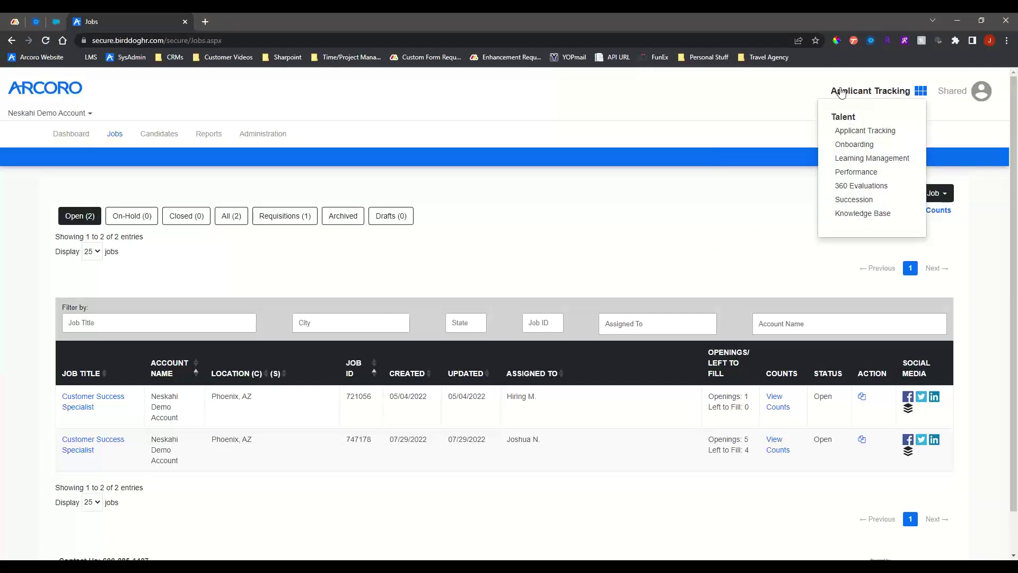
pyautogui.click(621, 192)
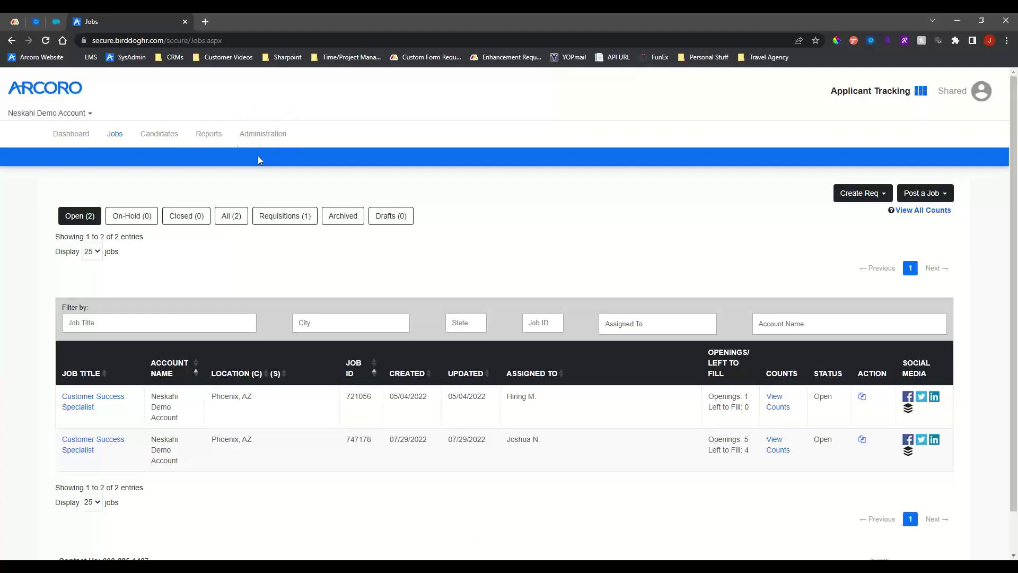
pyautogui.click(260, 136)
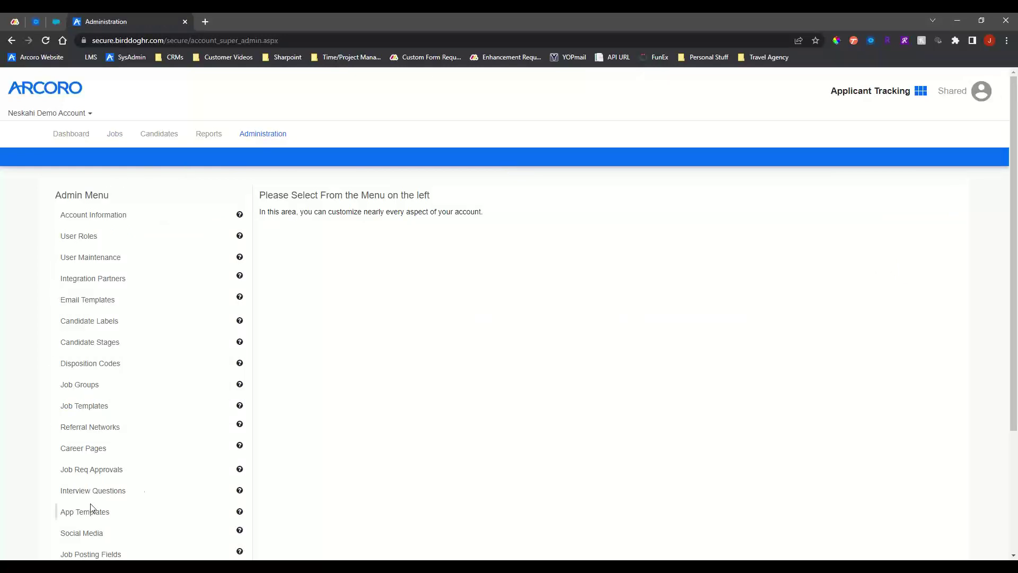
pyautogui.click(79, 409)
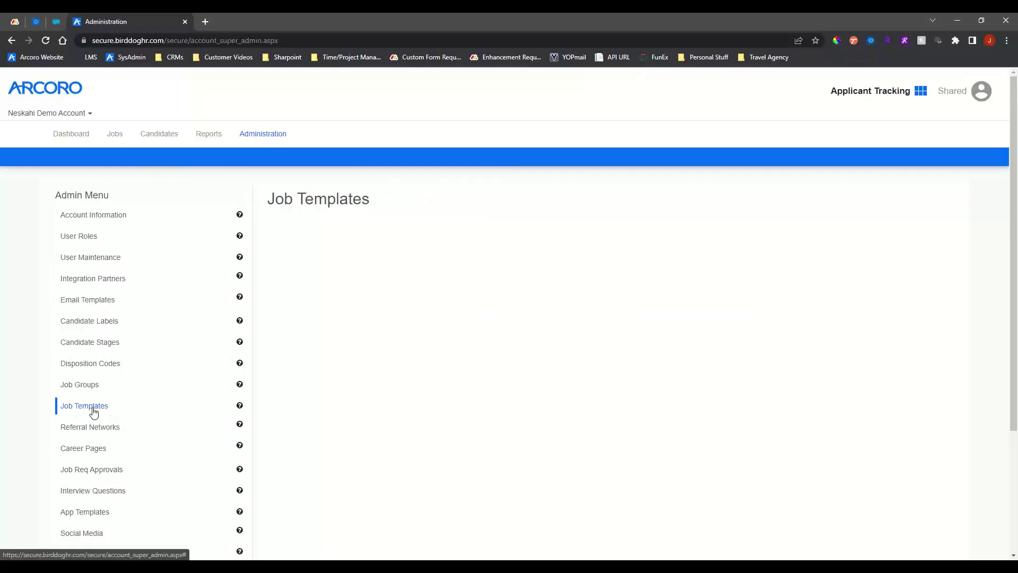
pyautogui.scroll(-3, 480, 402)
pyautogui.scroll(2, 667, 358)
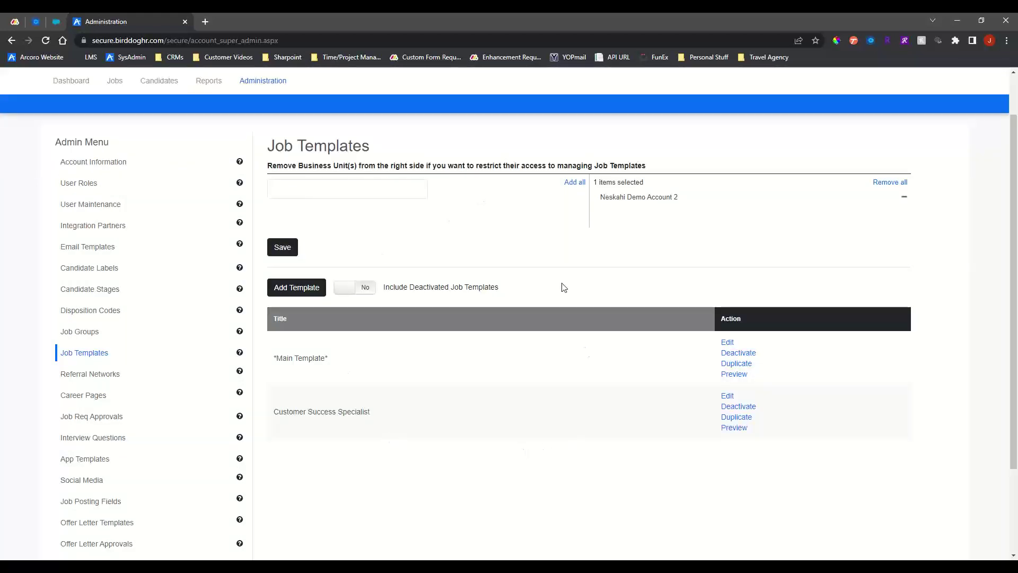
# - Open a blank new job template form, look through its fields down to the screening questions, and close it
pyautogui.click(299, 289)
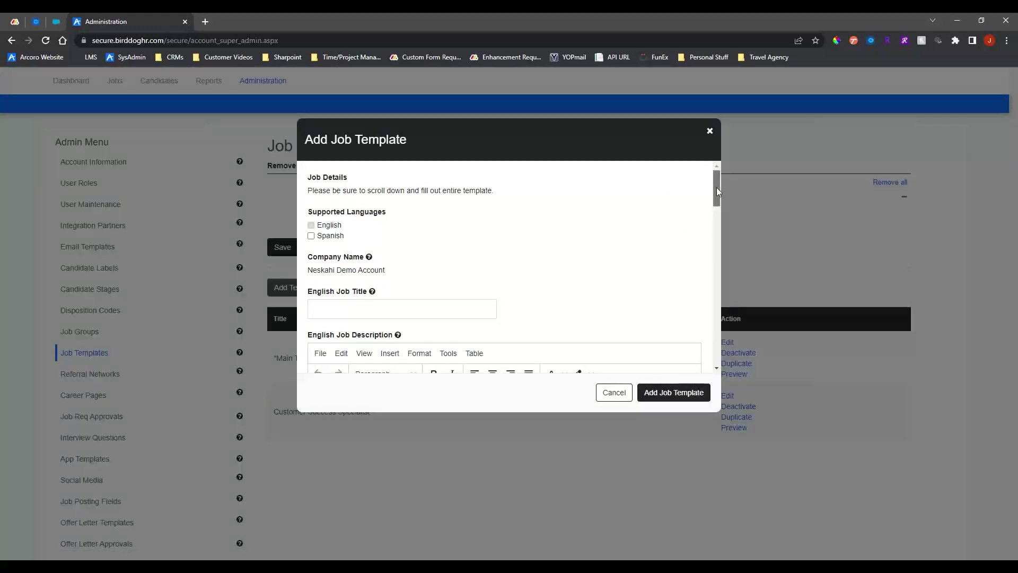
pyautogui.moveTo(717, 193); pyautogui.dragTo(707, 353)
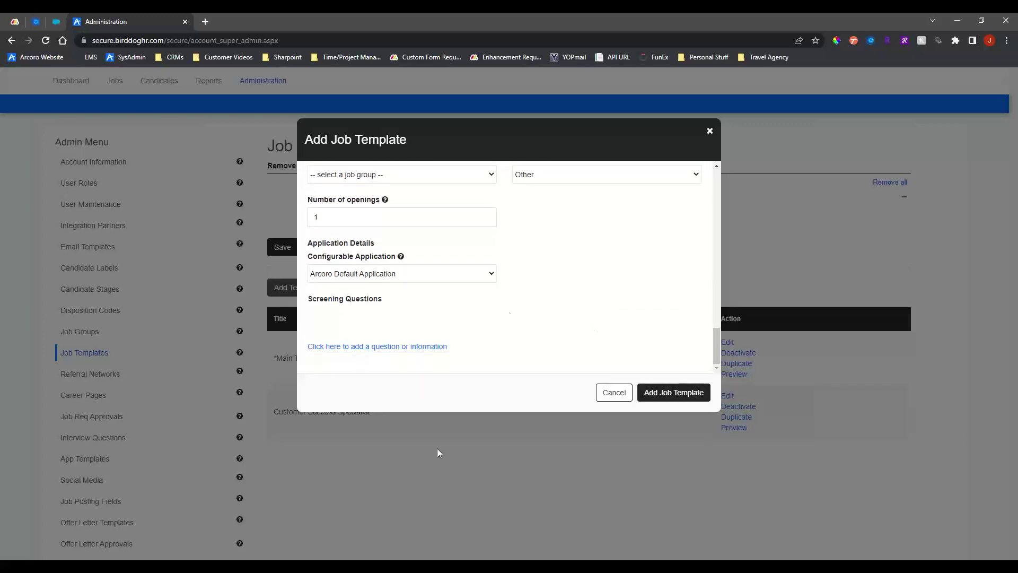
pyautogui.click(667, 393)
# - Open the Customer Success Specialist job template for editing and review its English job title and job description
pyautogui.moveTo(370, 412); pyautogui.dragTo(274, 412)
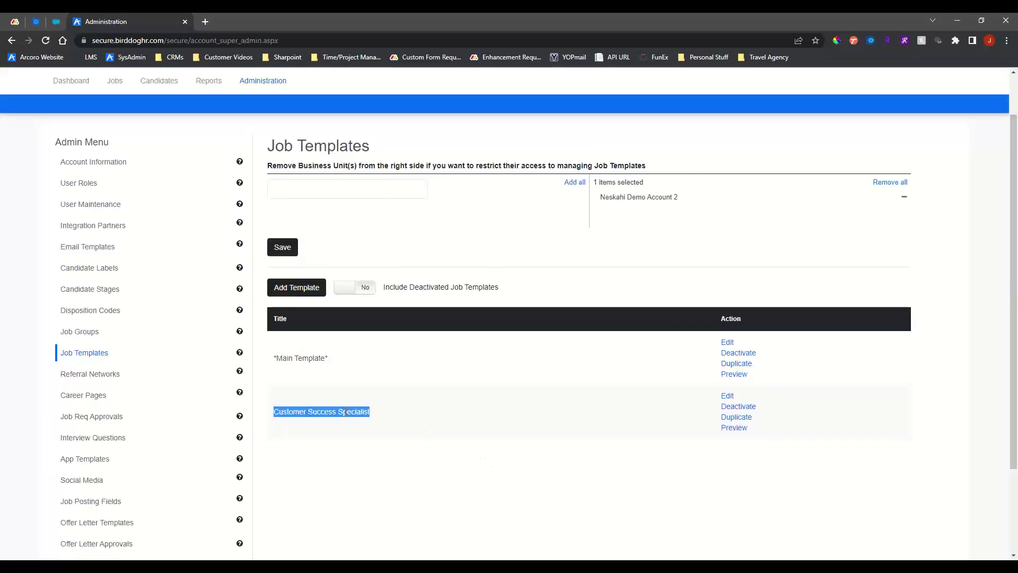
pyautogui.click(727, 395)
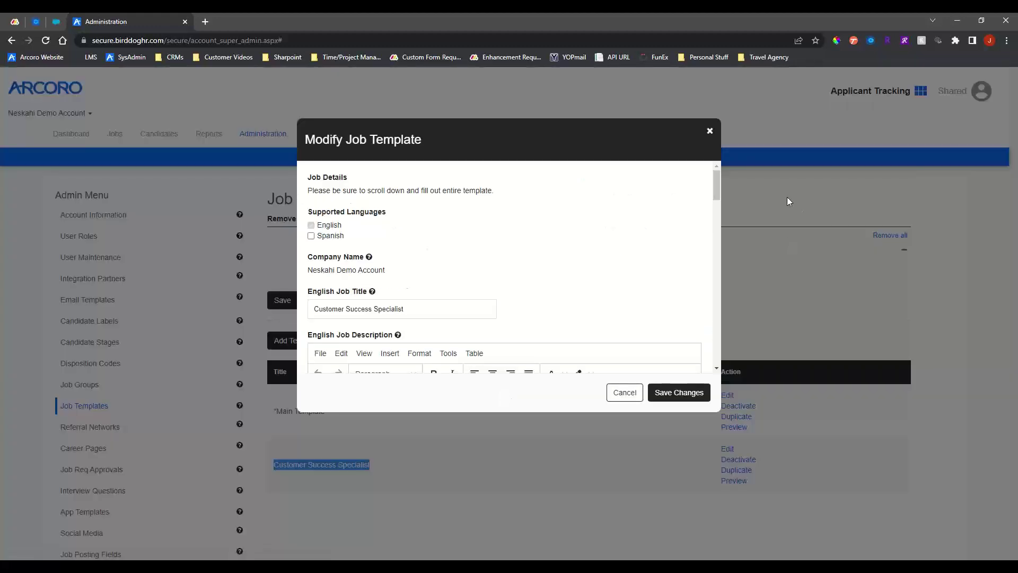
pyautogui.moveTo(715, 181); pyautogui.dragTo(717, 184)
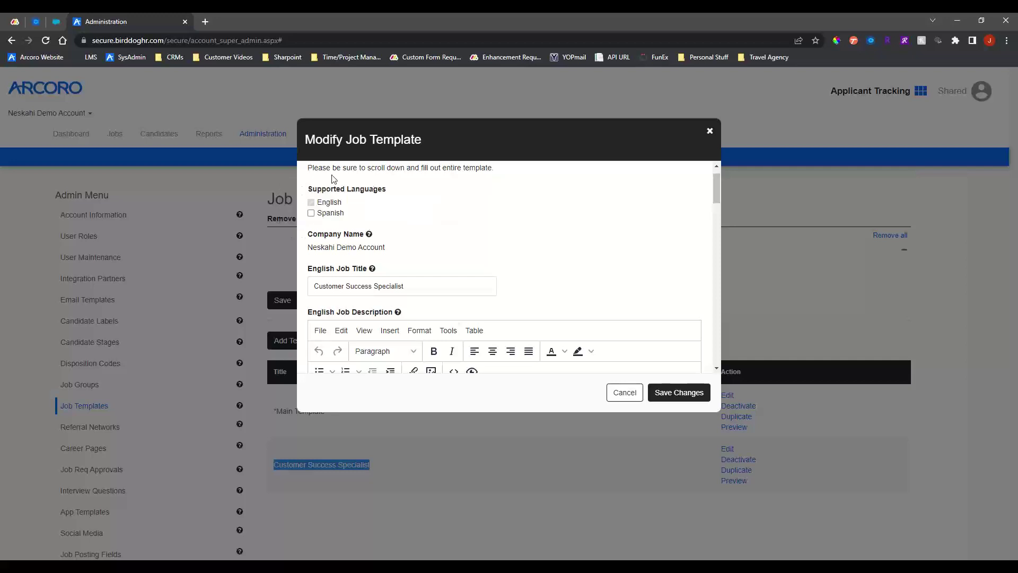
pyautogui.moveTo(716, 193); pyautogui.dragTo(702, 201)
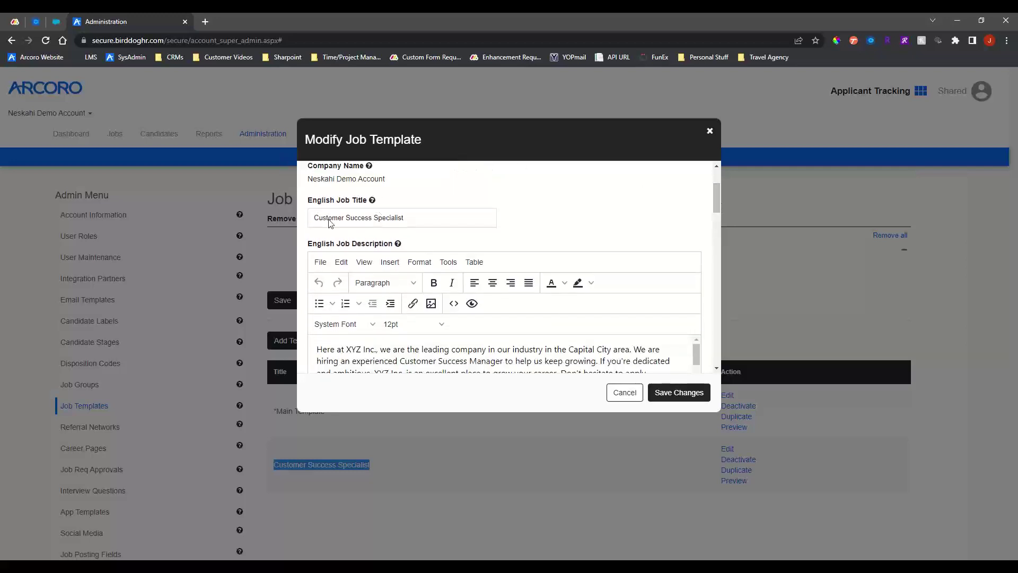
pyautogui.doubleClick(405, 223)
pyautogui.moveTo(718, 198); pyautogui.dragTo(718, 202)
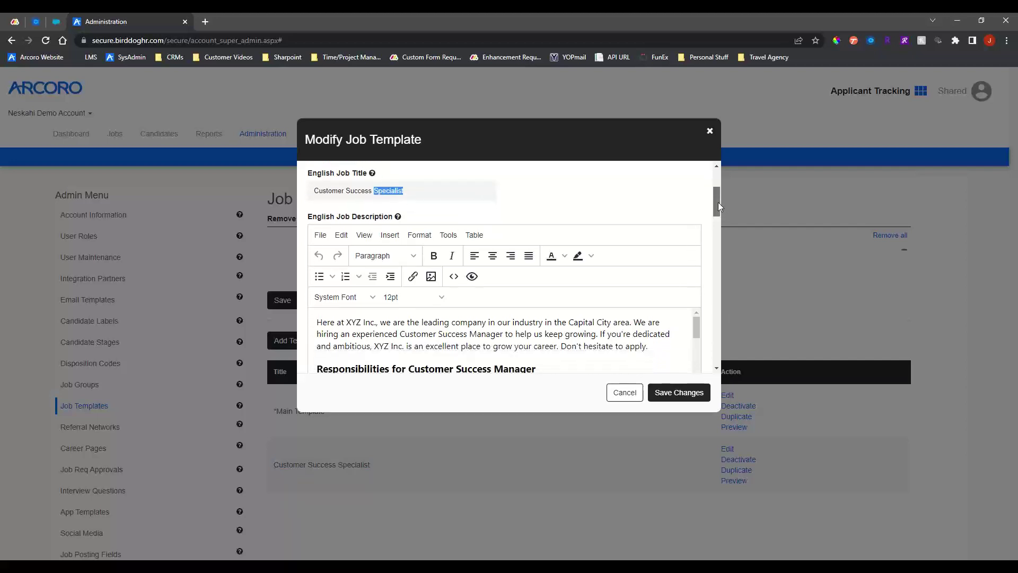
pyautogui.moveTo(397, 218); pyautogui.dragTo(308, 218)
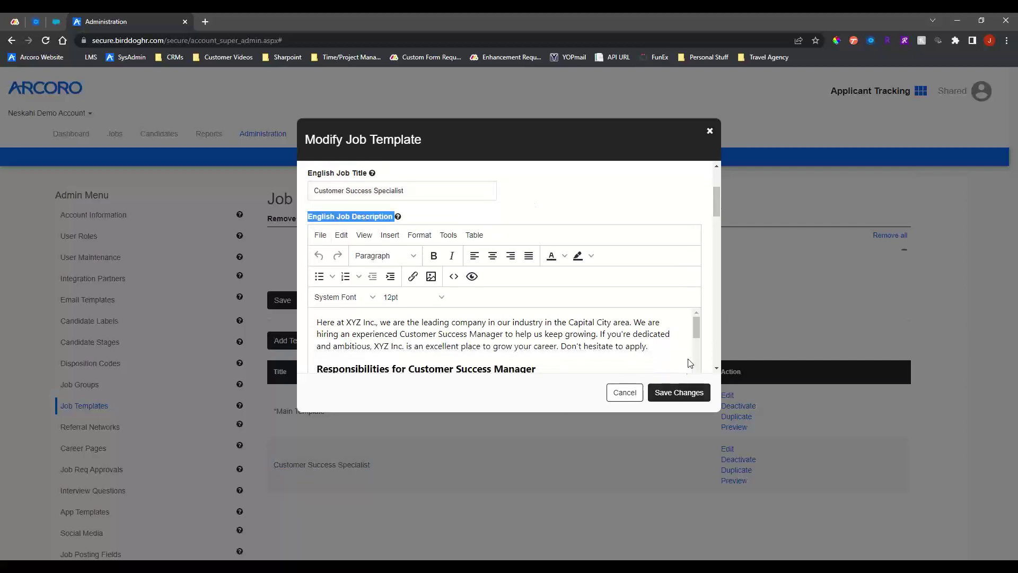
pyautogui.scroll(-1, 717, 211)
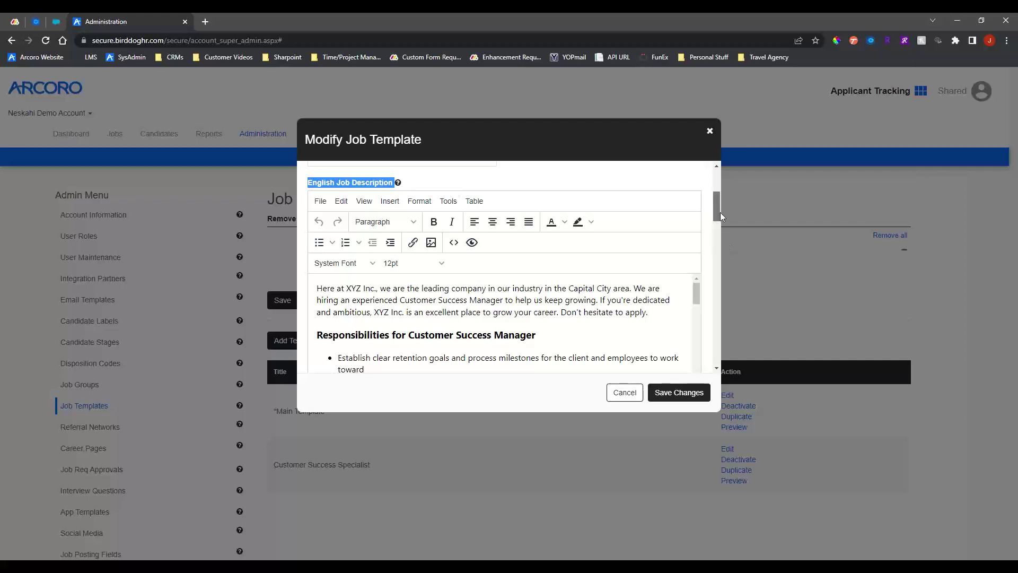
pyautogui.moveTo(717, 212); pyautogui.dragTo(717, 216)
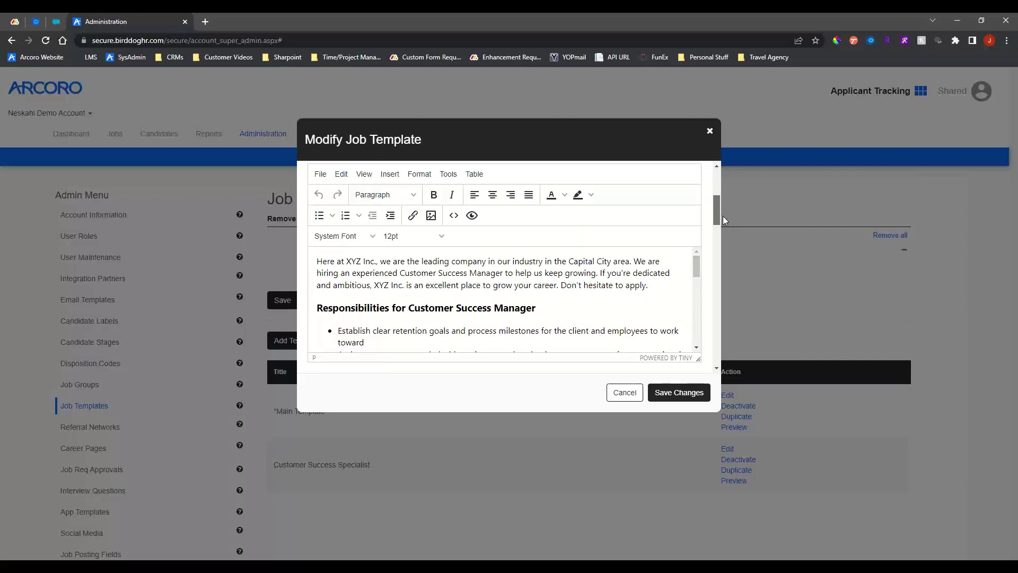
# - Review the template's Additional Job Information text and its Locations section
pyautogui.moveTo(723, 215); pyautogui.dragTo(721, 239)
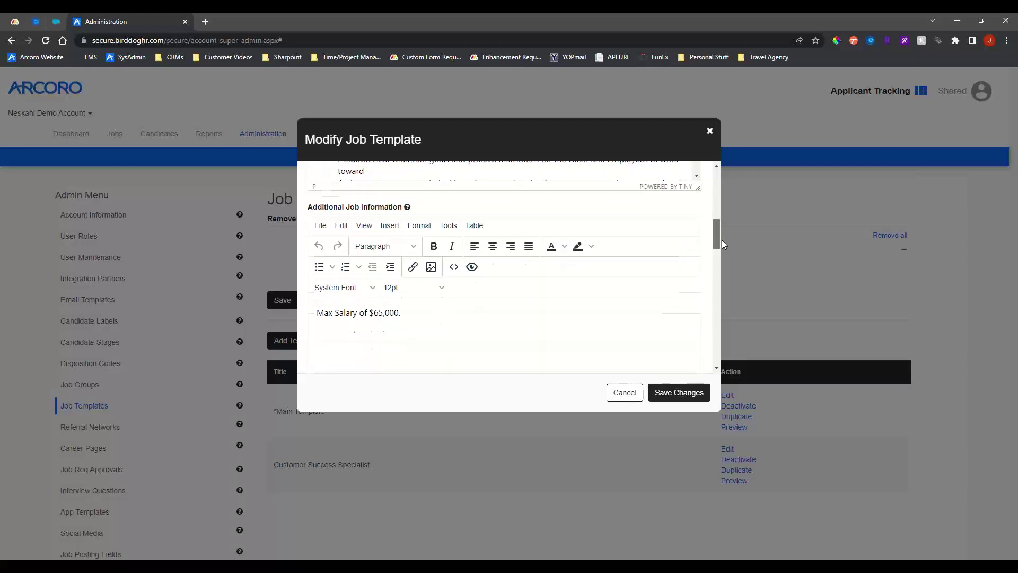
pyautogui.tripleClick(357, 208)
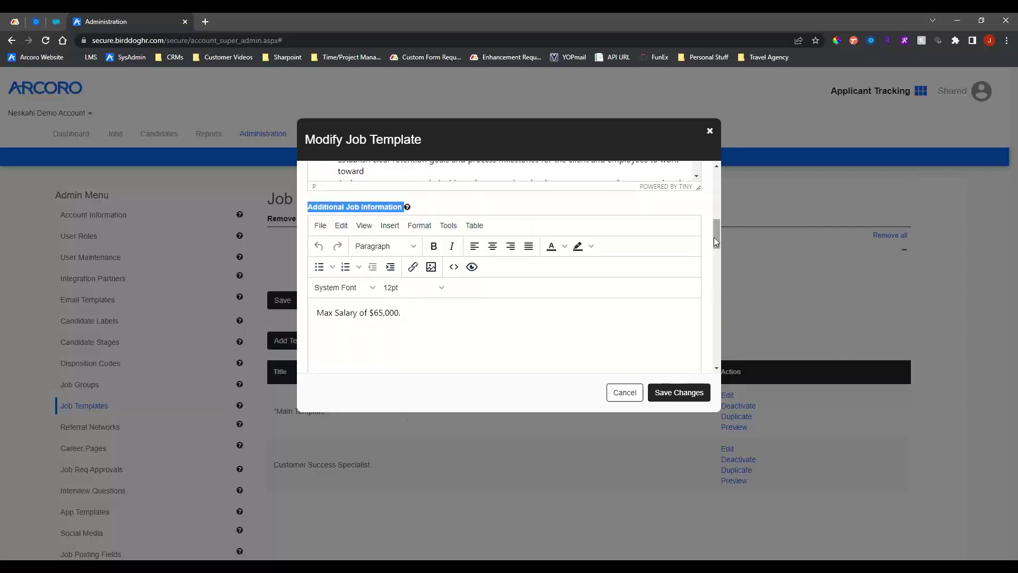
pyautogui.scroll(-1, 716, 240)
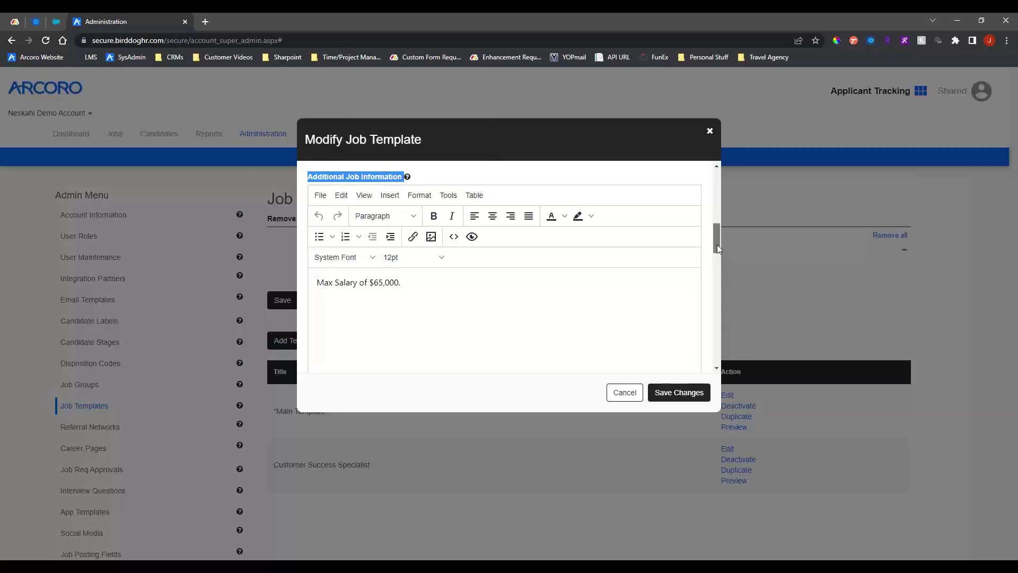
pyautogui.scroll(-1, 718, 246)
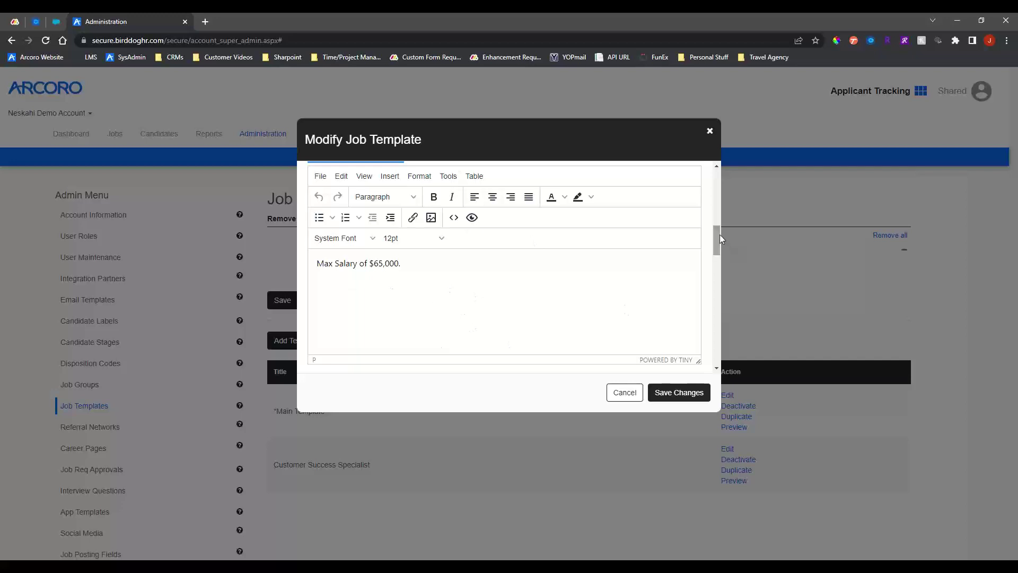
pyautogui.moveTo(720, 234); pyautogui.dragTo(721, 256)
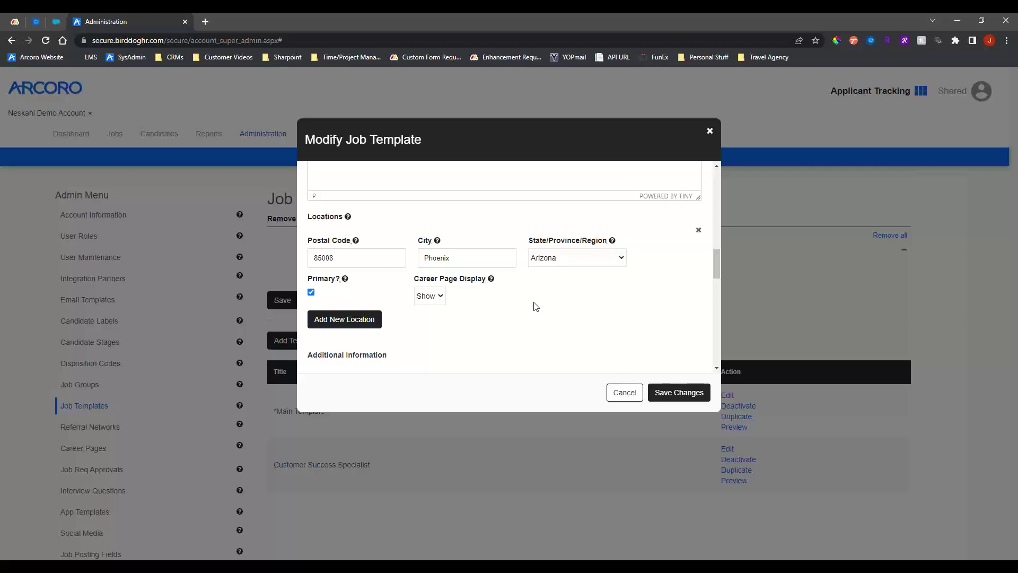
pyautogui.doubleClick(326, 219)
# - Examine the Job Posting Fields under Additional Information, including the mandatory salary or hourly question
pyautogui.moveTo(720, 255); pyautogui.dragTo(721, 275)
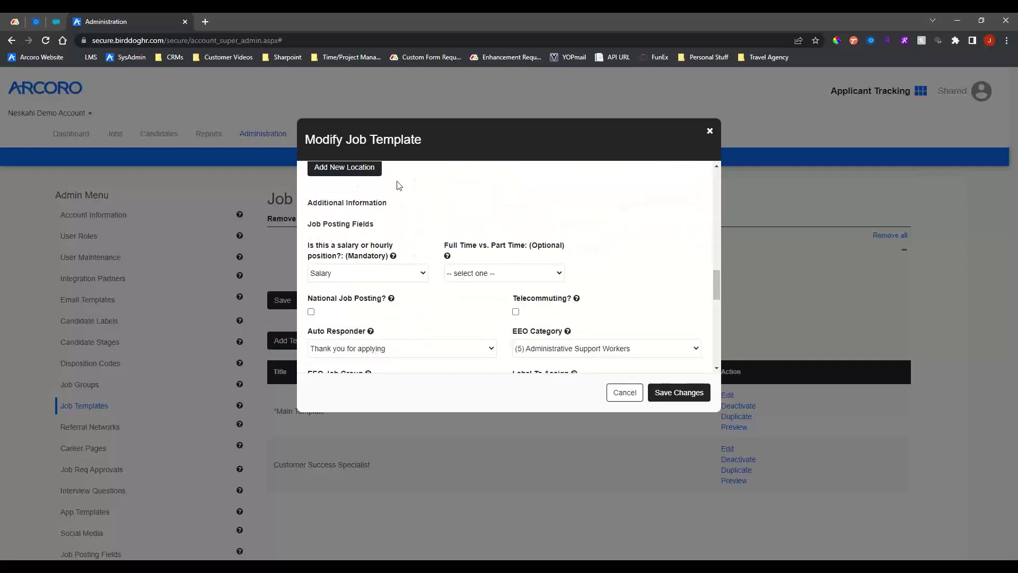
pyautogui.tripleClick(347, 208)
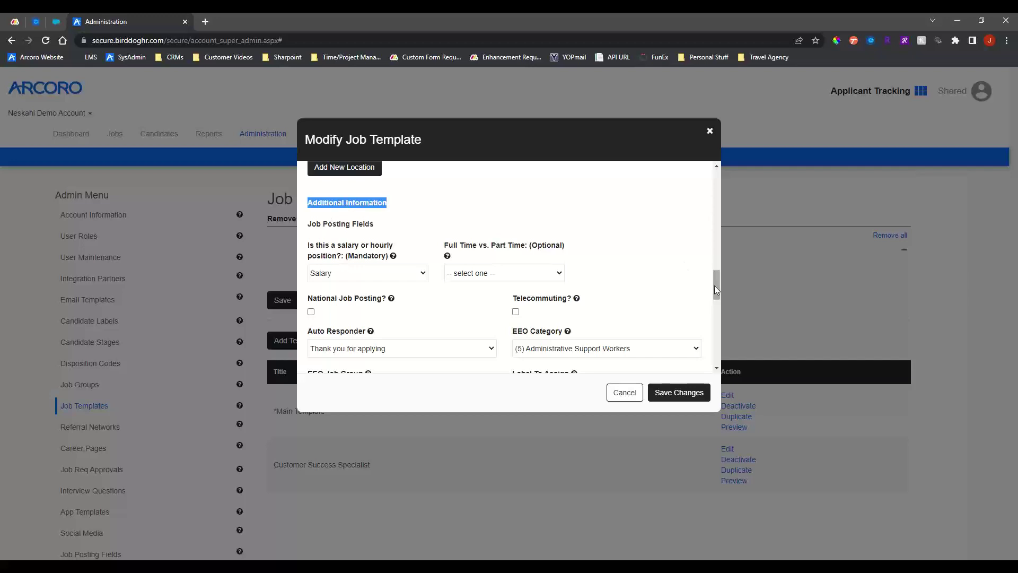
pyautogui.scroll(-1, 715, 285)
pyautogui.click(330, 211)
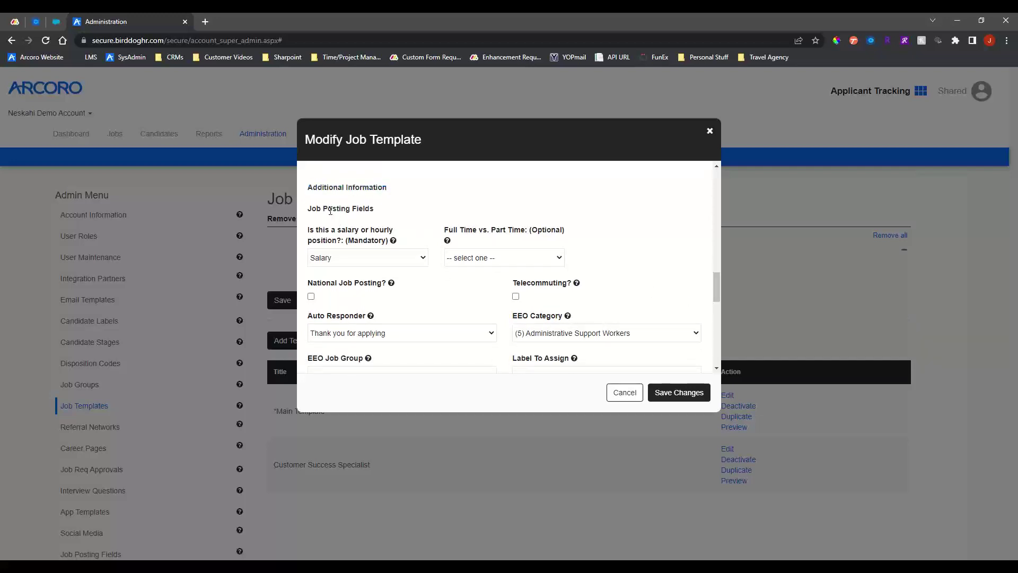
pyautogui.tripleClick(330, 210)
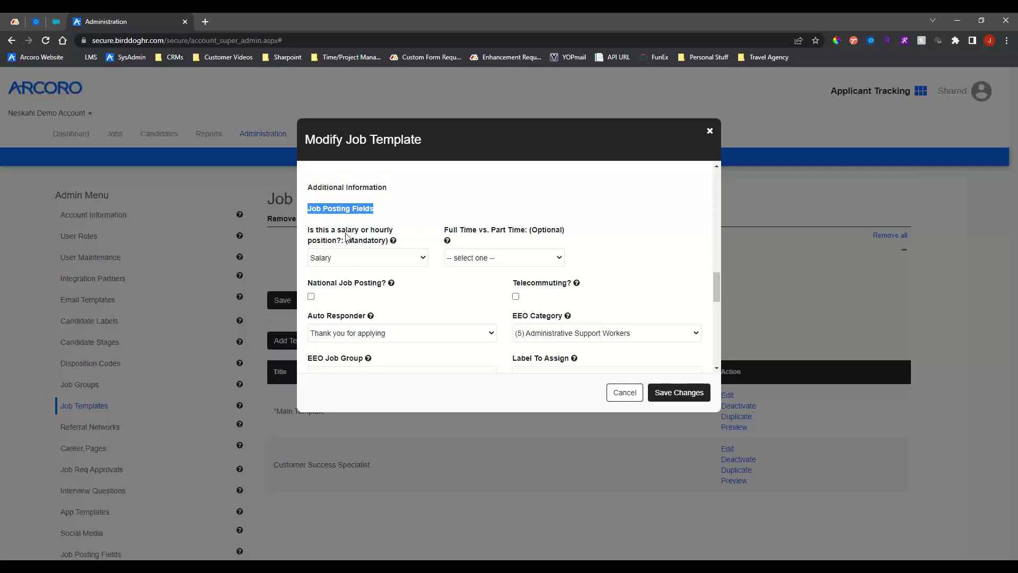
pyautogui.tripleClick(346, 233)
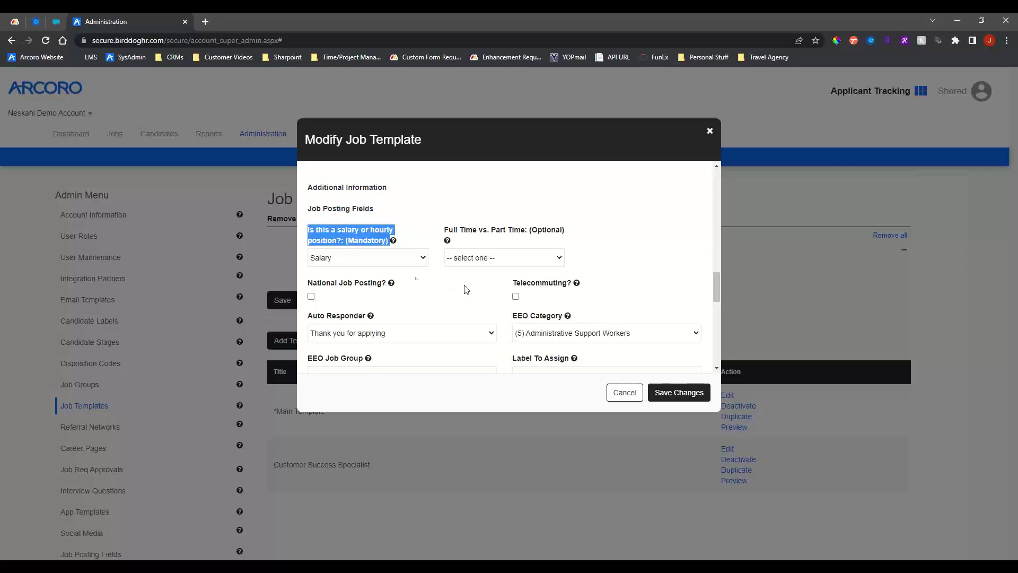
pyautogui.click(421, 280)
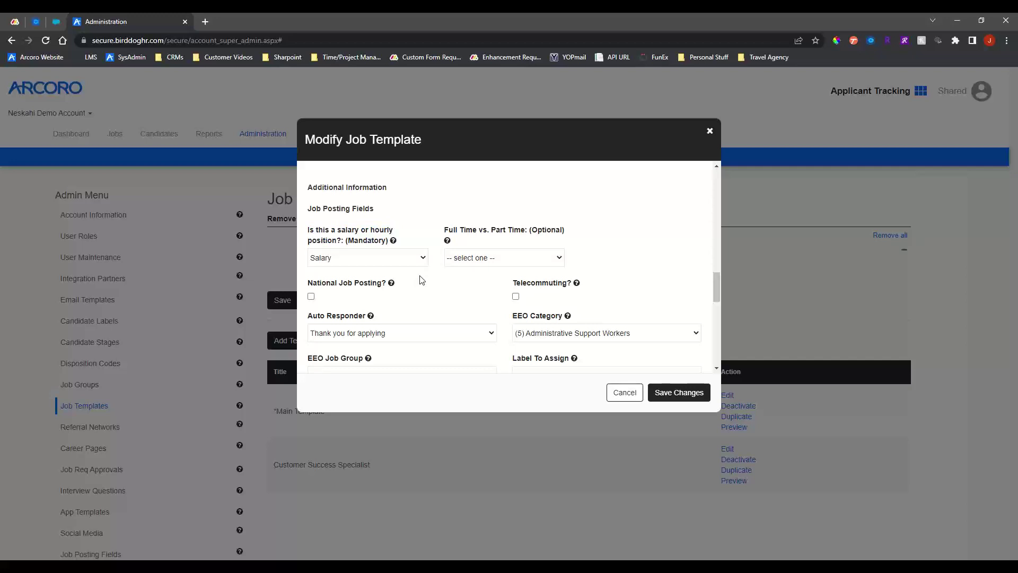
# - Check the available choices for the salary or hourly and the Full Time vs. Part Time posting fields
pyautogui.click(348, 263)
pyautogui.click(348, 280)
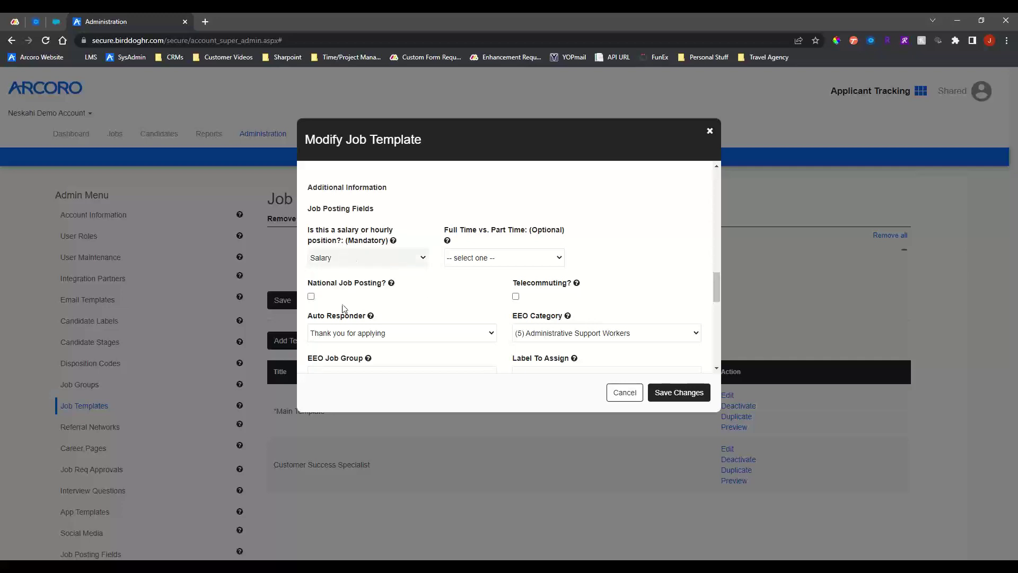
pyautogui.click(497, 258)
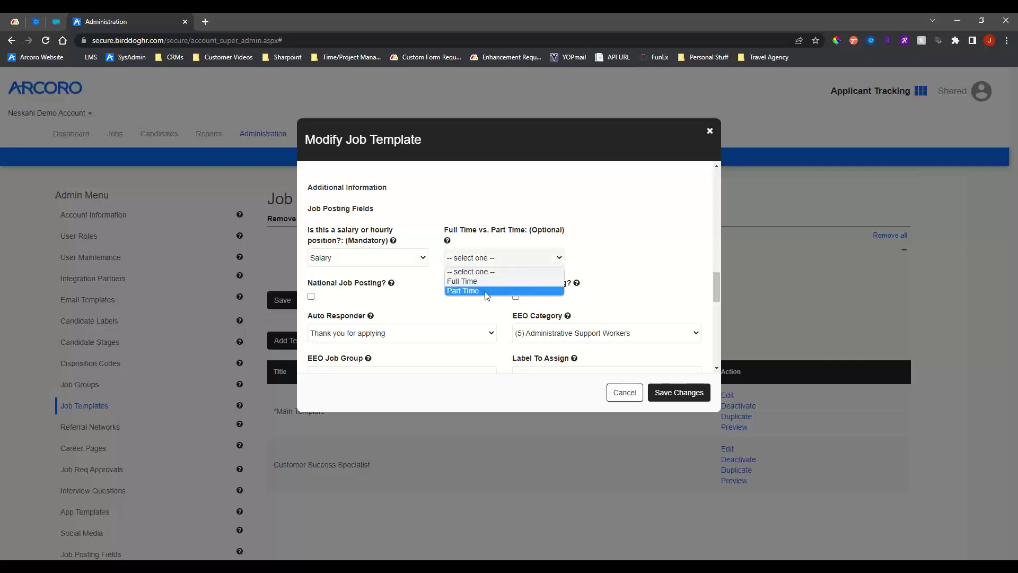
pyautogui.click(503, 263)
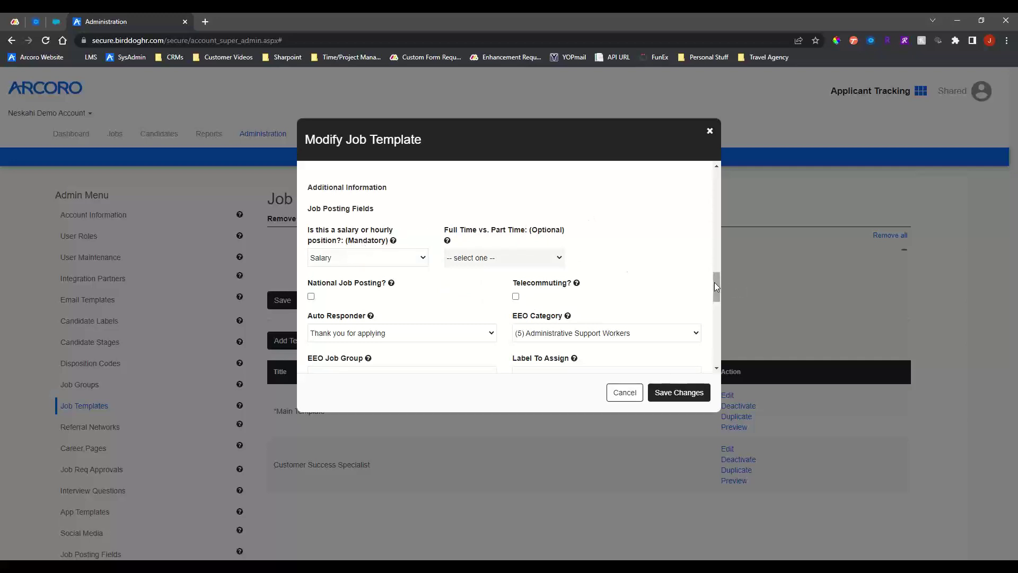
pyautogui.moveTo(714, 282); pyautogui.dragTo(714, 285)
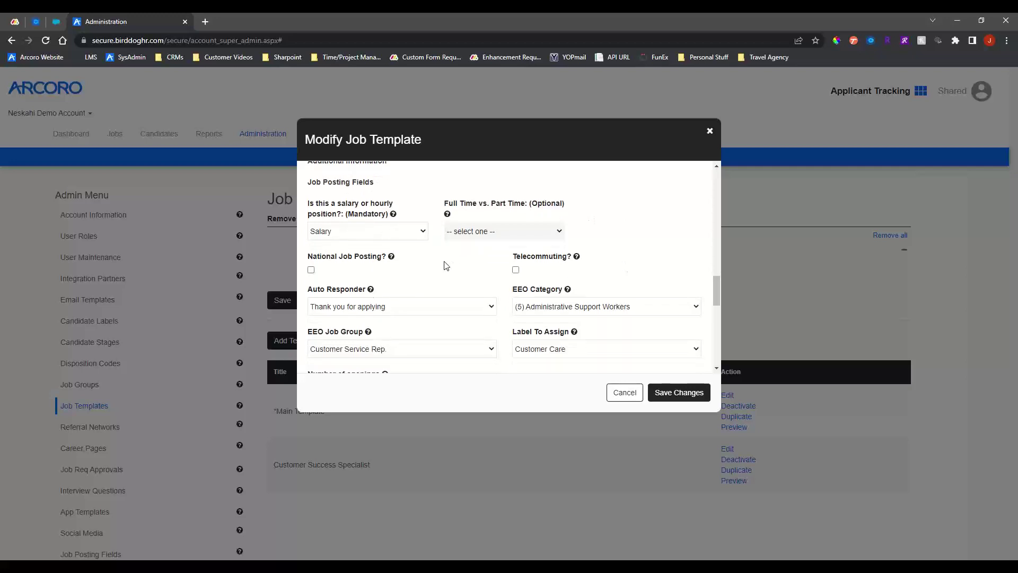
pyautogui.tripleClick(356, 203)
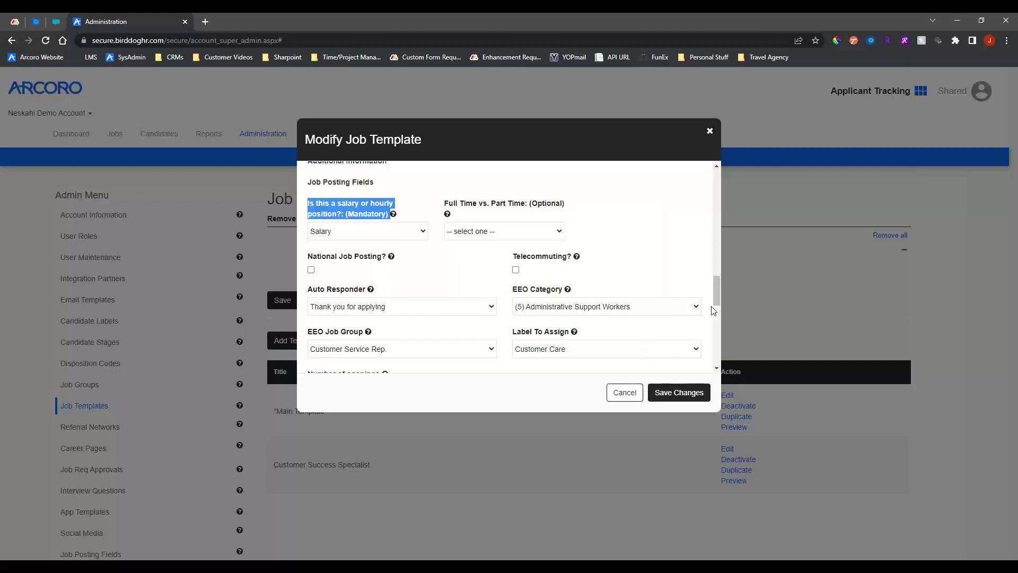
# - Check the available choices for the template's Auto Responder and EEO Category fields
pyautogui.moveTo(717, 298); pyautogui.dragTo(716, 313)
pyautogui.click(386, 212)
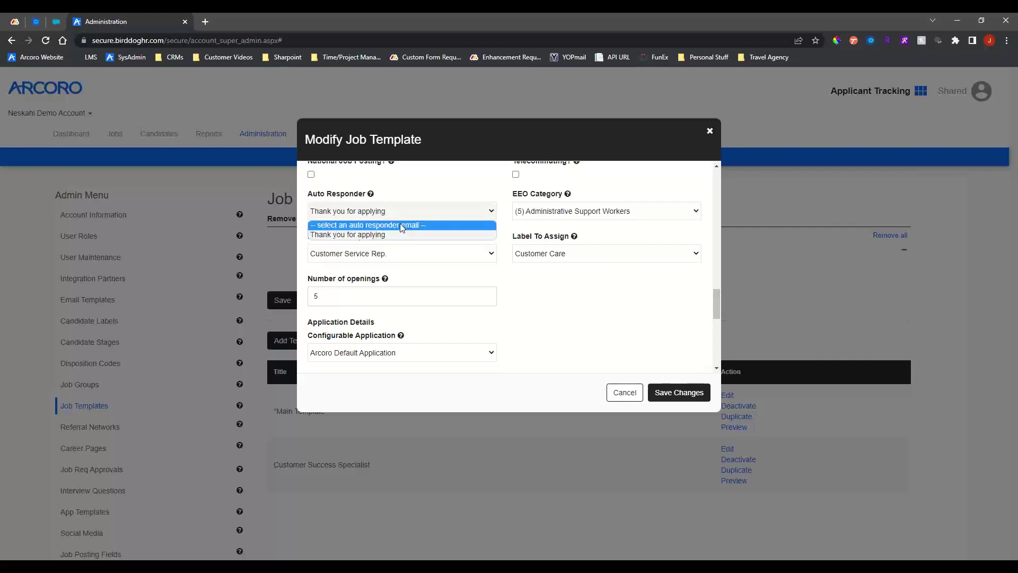
pyautogui.click(417, 212)
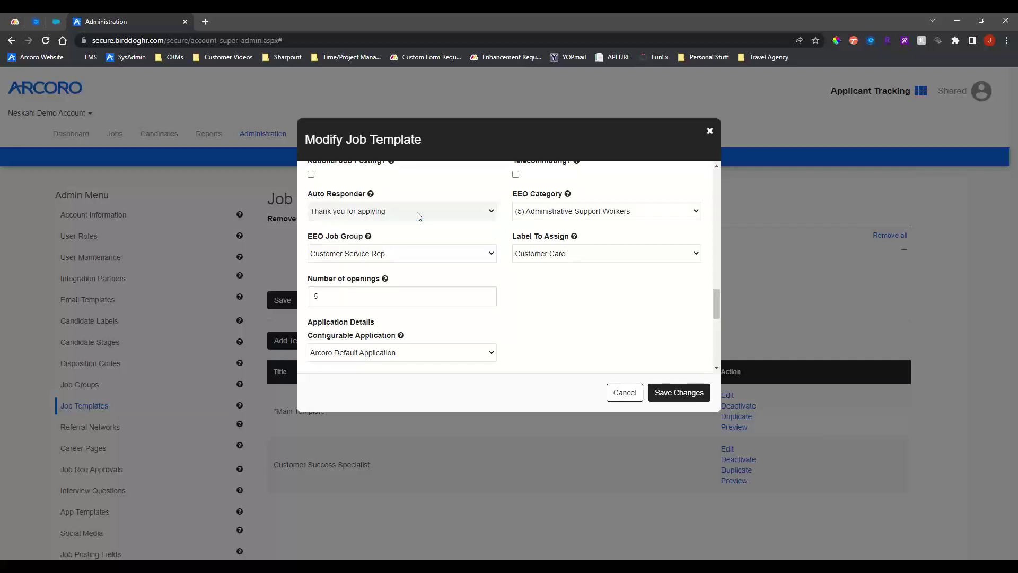
pyautogui.tripleClick(536, 199)
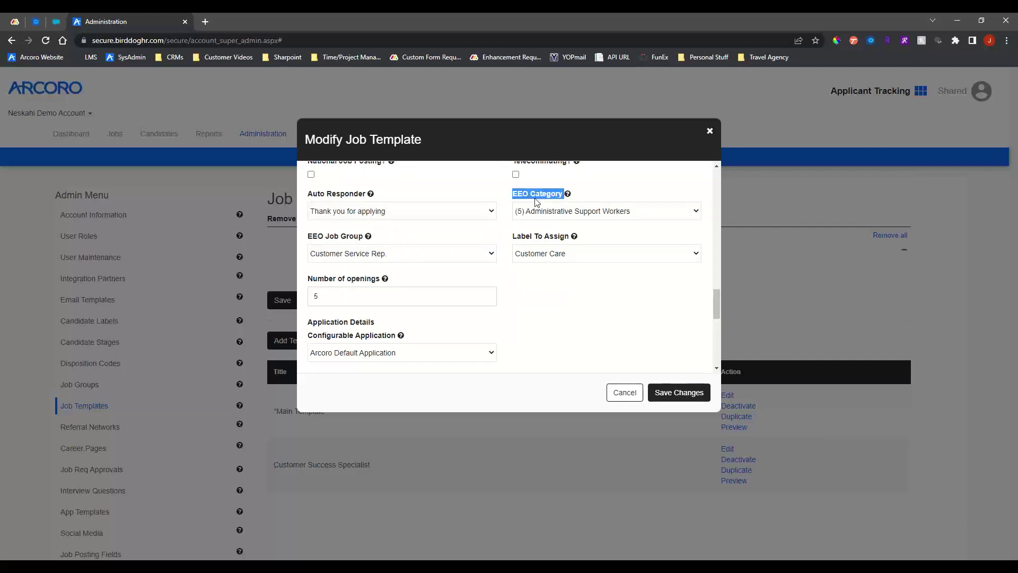
pyautogui.click(561, 213)
pyautogui.click(561, 213)
# - Look through the available EEO Job Group choices while keeping the template's current selection
pyautogui.click(363, 257)
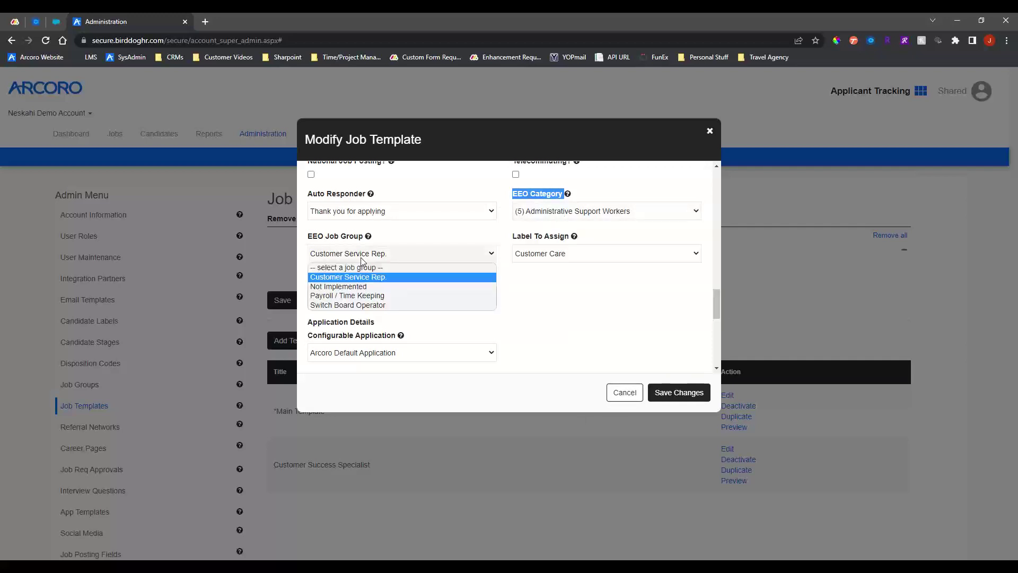
pyautogui.press('Down')
pyautogui.press('Down')
pyautogui.press('Down')
pyautogui.press('Up')
pyautogui.press('Up')
pyautogui.press('Up')
pyautogui.press('Down')
pyautogui.press('Down')
pyautogui.press('Down')
pyautogui.press('Up')
pyautogui.press('Up')
pyautogui.press('Up')
pyautogui.press('Up')
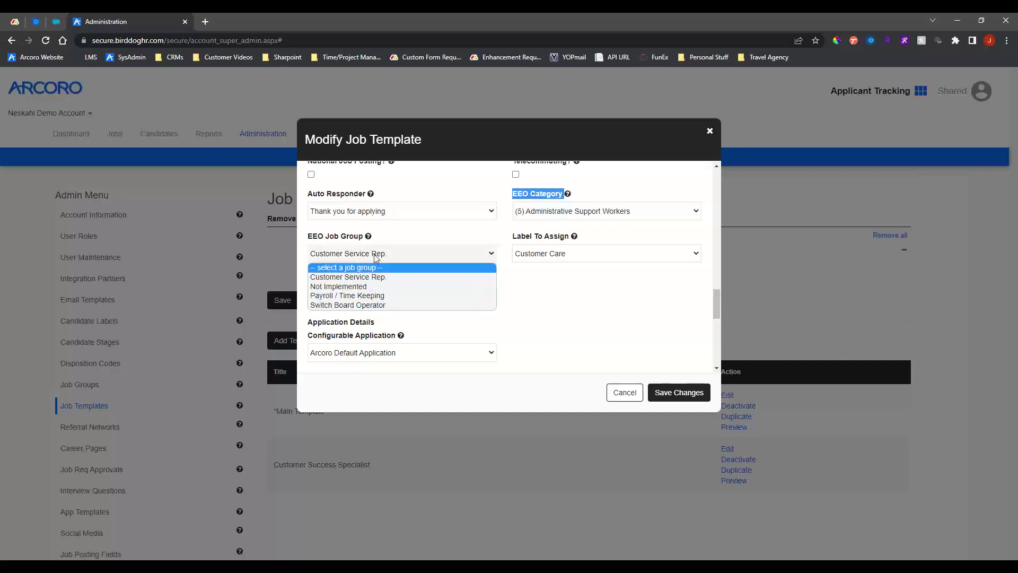
pyautogui.click(376, 258)
# - Check which candidate labels are available for the template's Label To Assign field
pyautogui.doubleClick(546, 238)
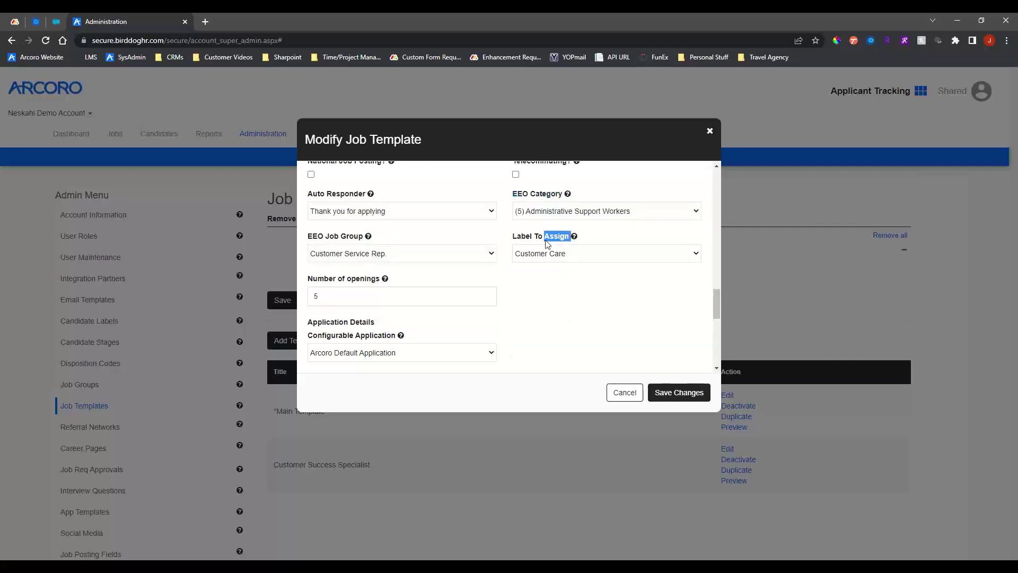
pyautogui.click(568, 255)
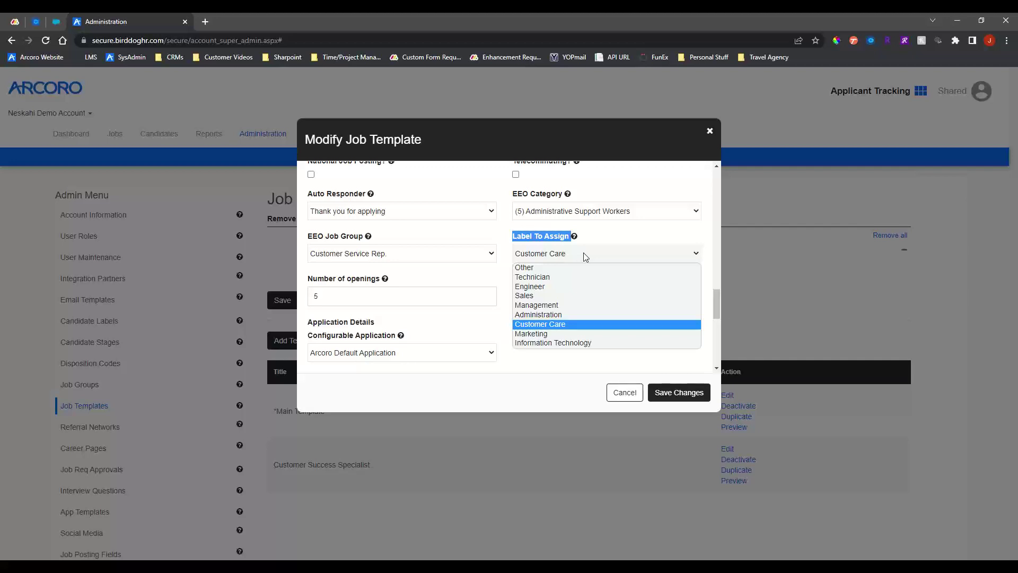
pyautogui.click(584, 255)
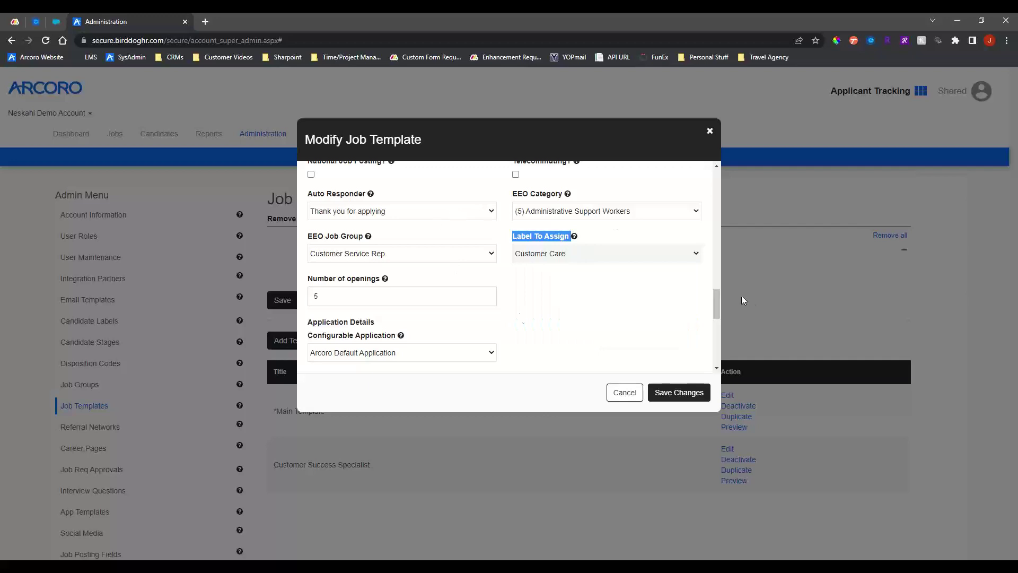
# - Review the Number of openings field in the Customer Success Specialist template
pyautogui.moveTo(715, 292); pyautogui.dragTo(717, 313)
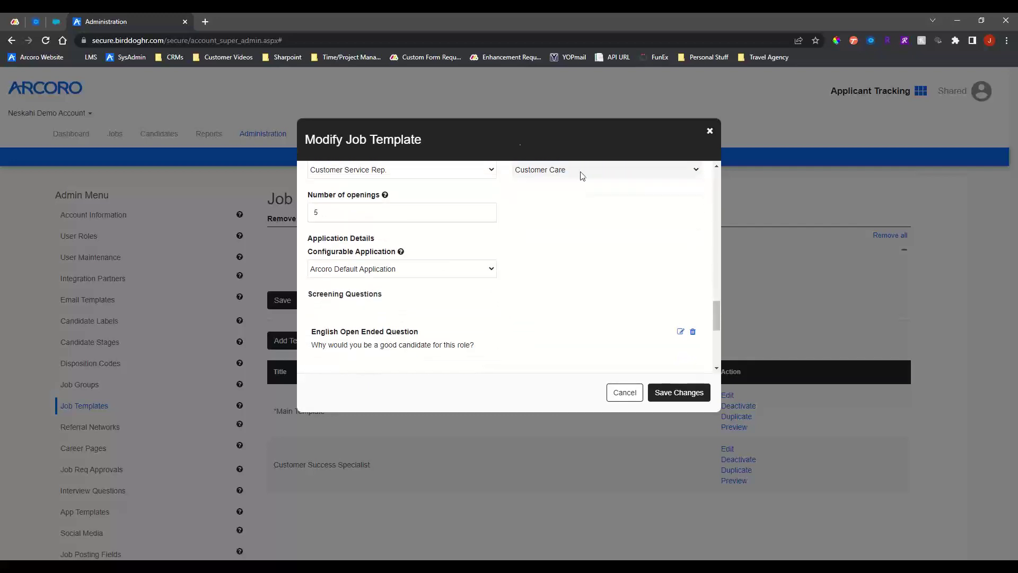
pyautogui.tripleClick(336, 200)
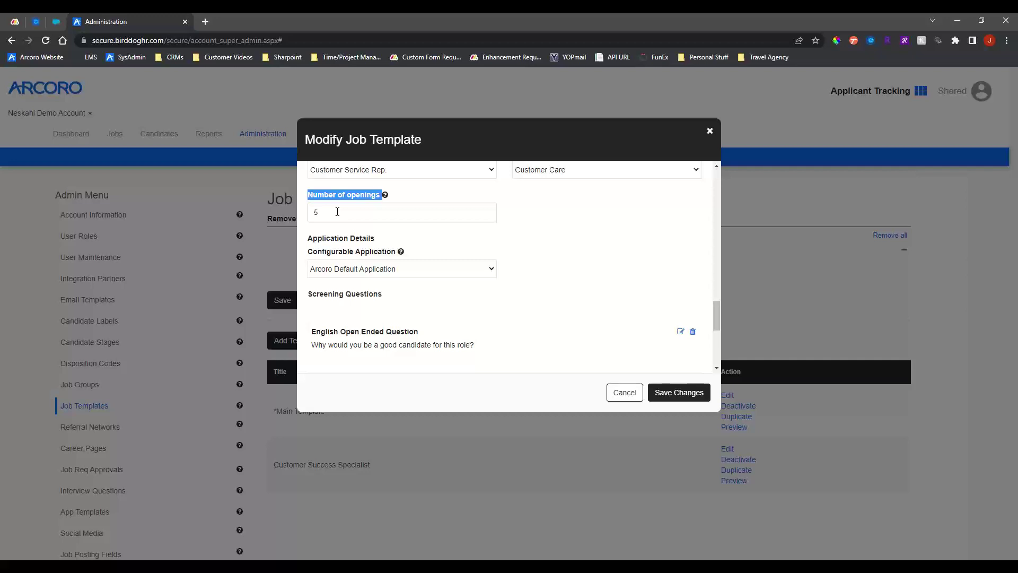
pyautogui.doubleClick(337, 212)
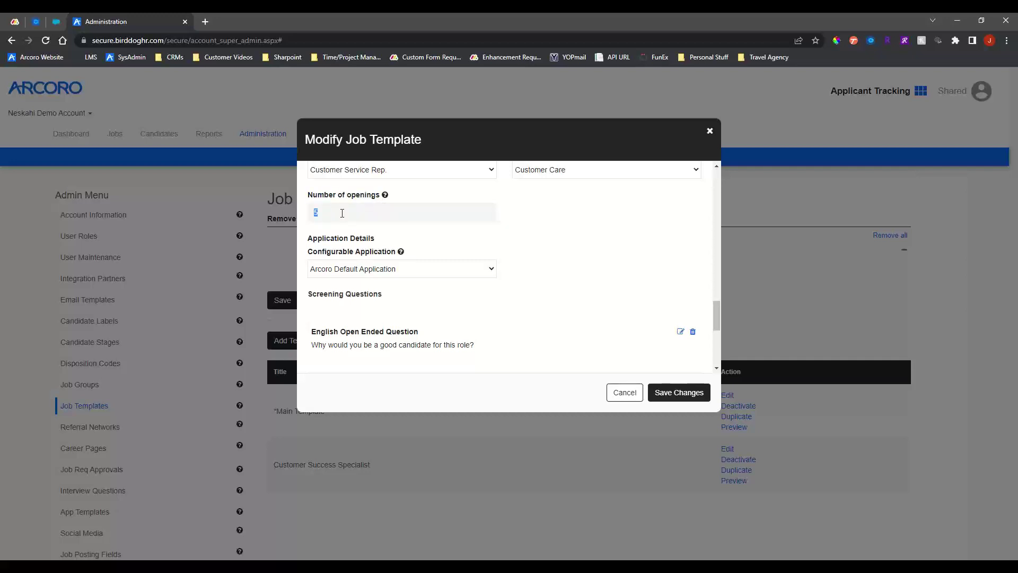
pyautogui.click(407, 230)
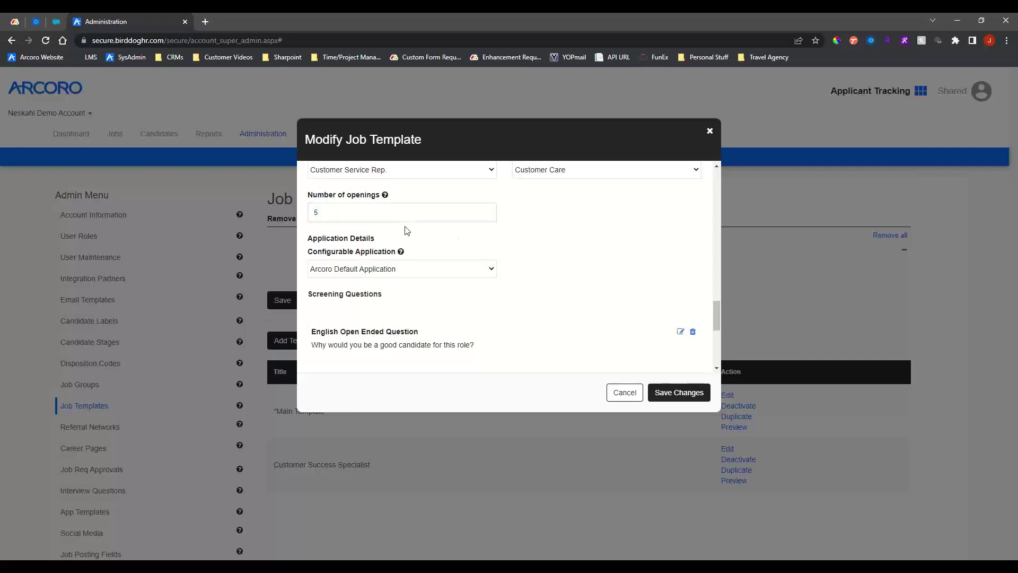
# - Review the template's Application Details and its open ended, qualification and scoring screening questions
pyautogui.scroll(-1, 710, 306)
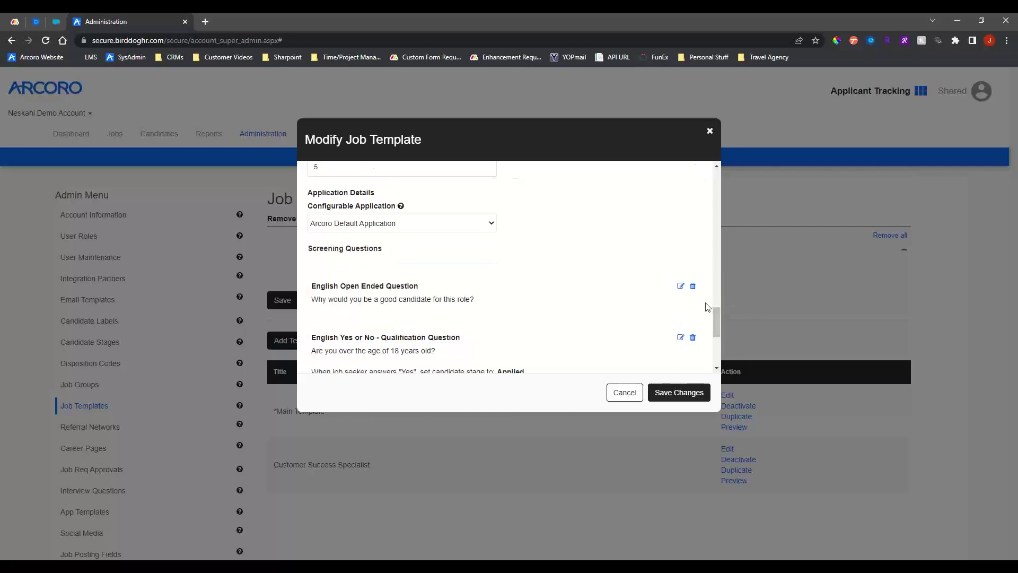
pyautogui.tripleClick(343, 196)
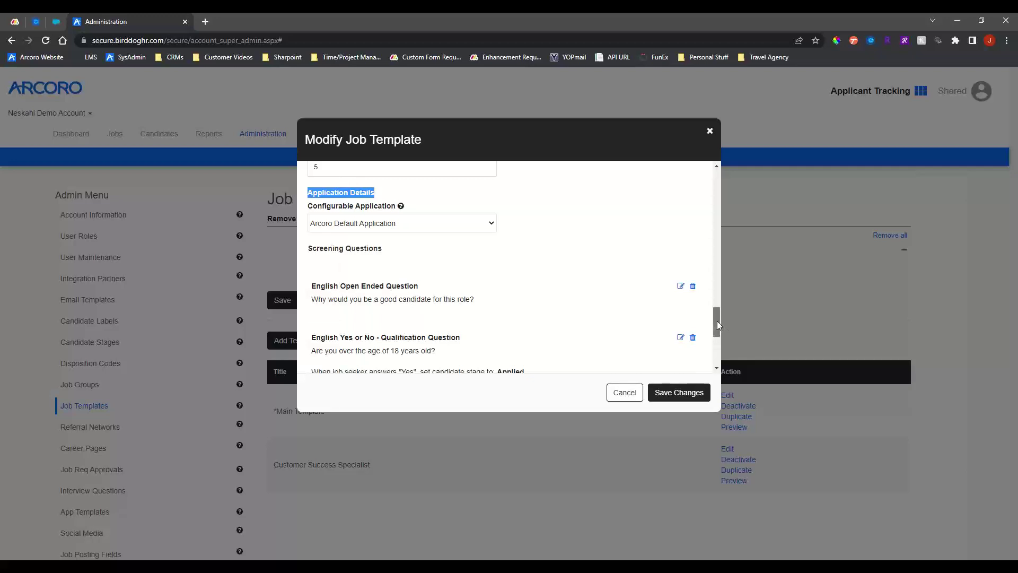
pyautogui.moveTo(717, 320); pyautogui.dragTo(714, 327)
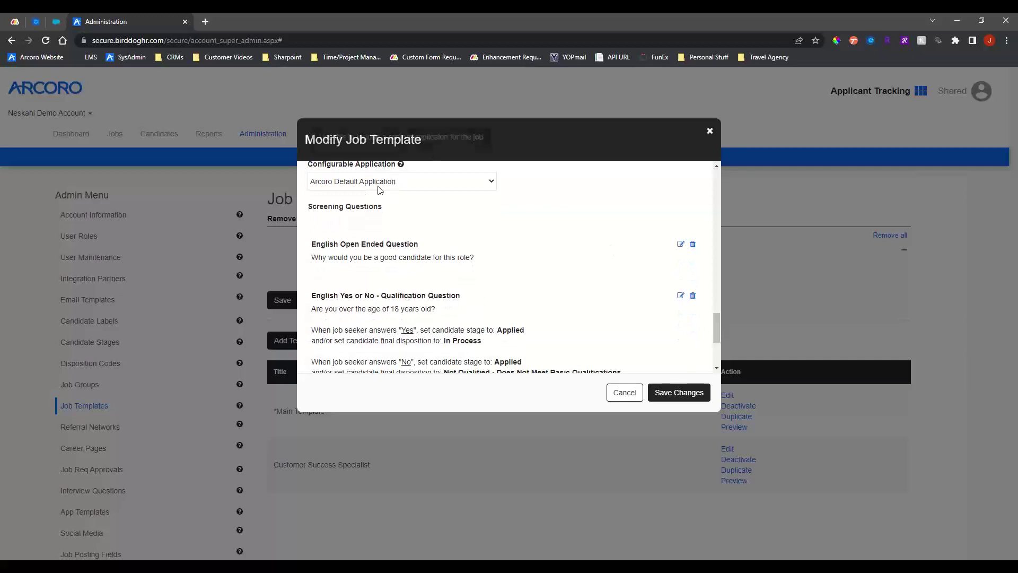
pyautogui.tripleClick(352, 210)
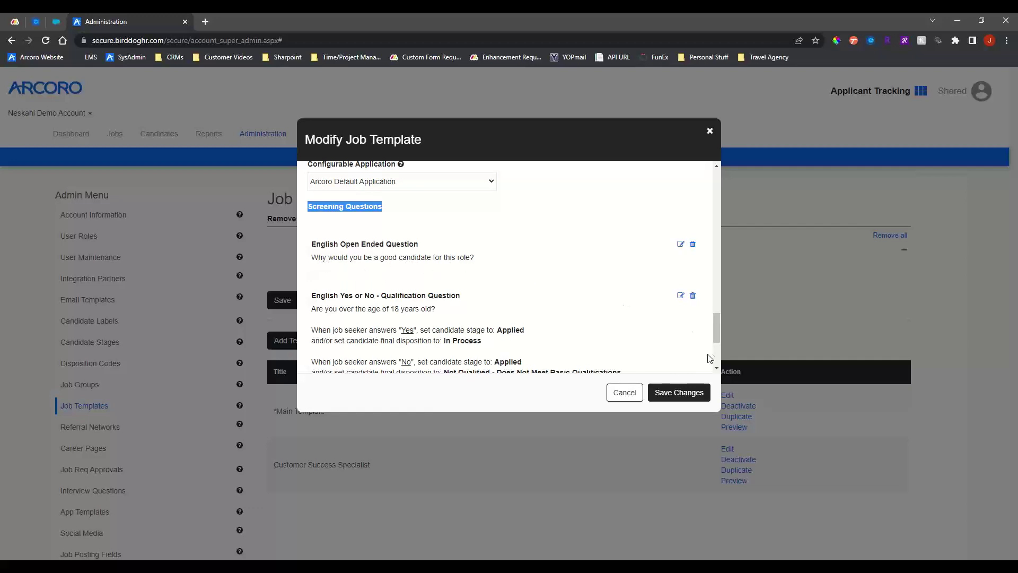
pyautogui.moveTo(715, 332); pyautogui.dragTo(715, 345)
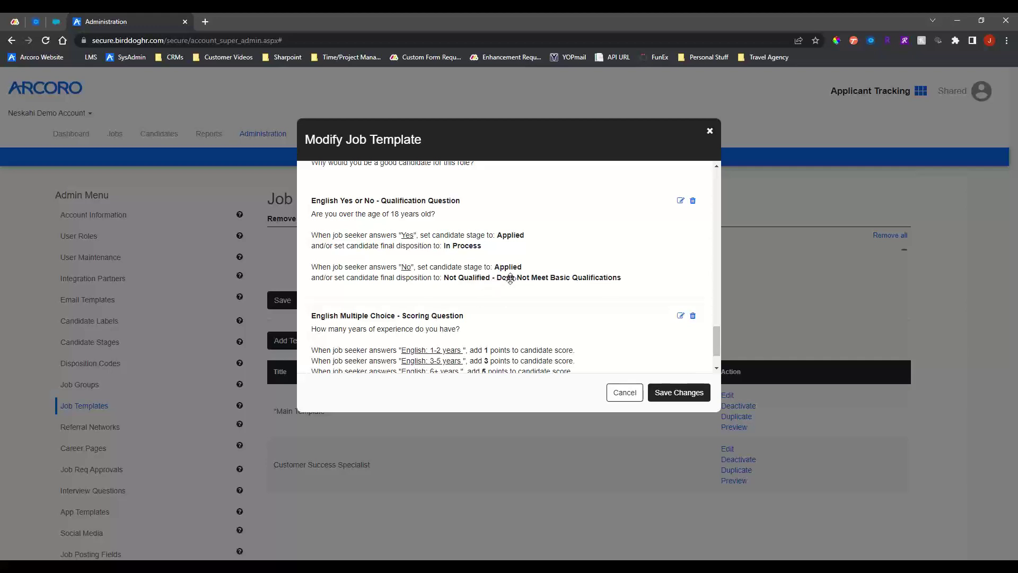
pyautogui.scroll(-1, 511, 278)
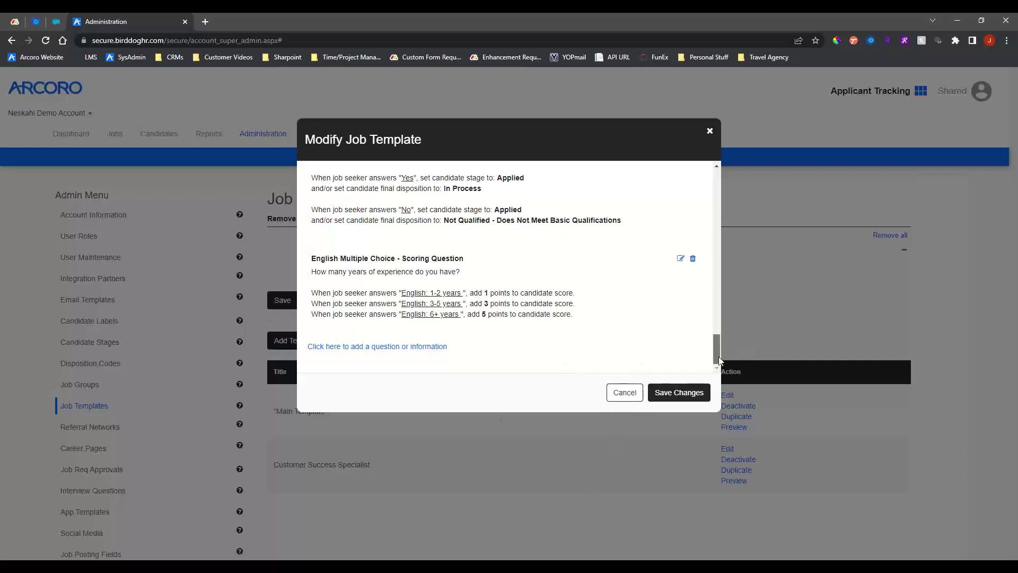
# - Save the changes to the Customer Success Specialist job template and locate it in the template list
pyautogui.moveTo(716, 342); pyautogui.dragTo(713, 167)
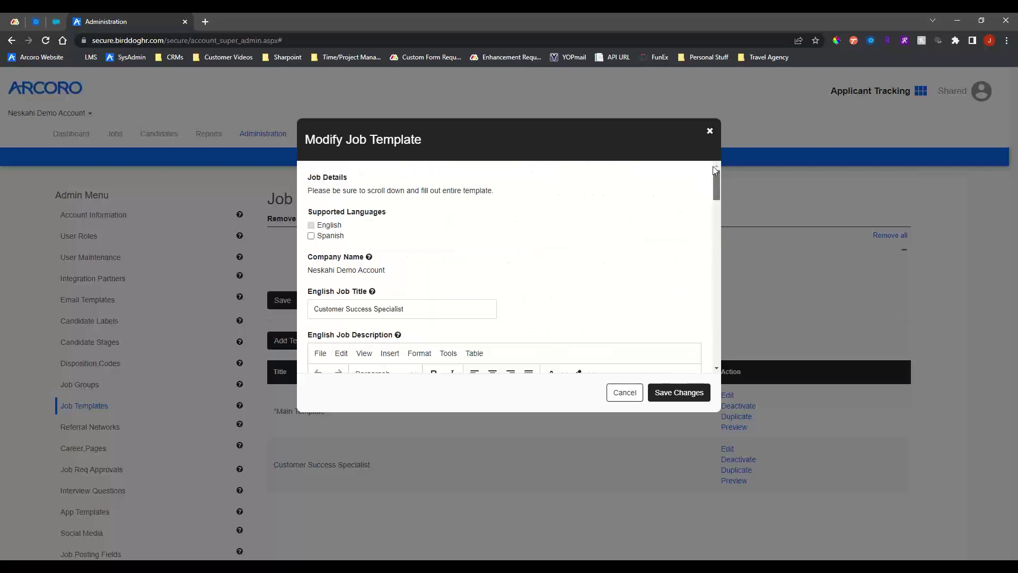
pyautogui.click(655, 403)
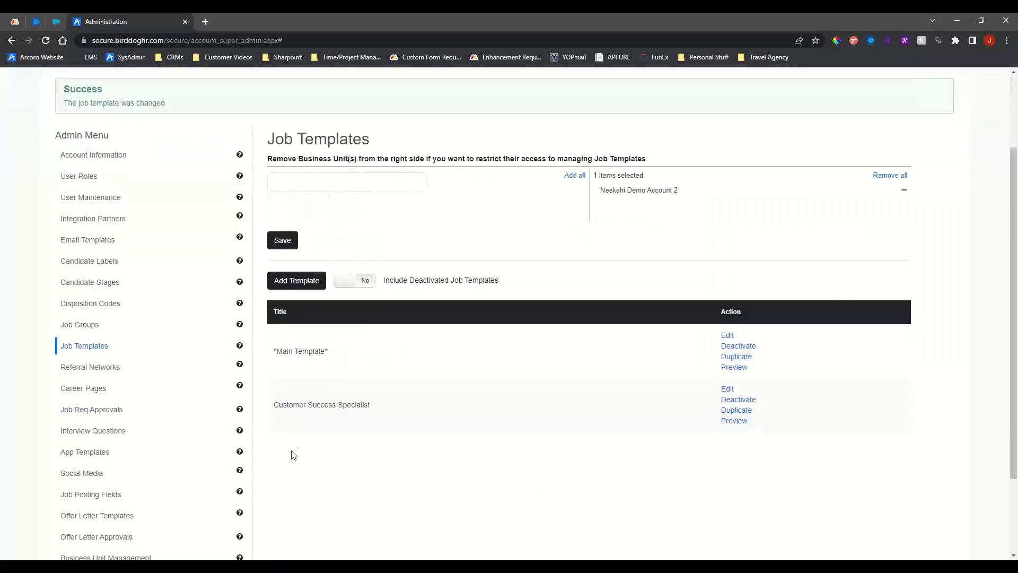
pyautogui.moveTo(370, 406); pyautogui.dragTo(325, 414)
pyautogui.click(321, 413)
pyautogui.tripleClick(321, 404)
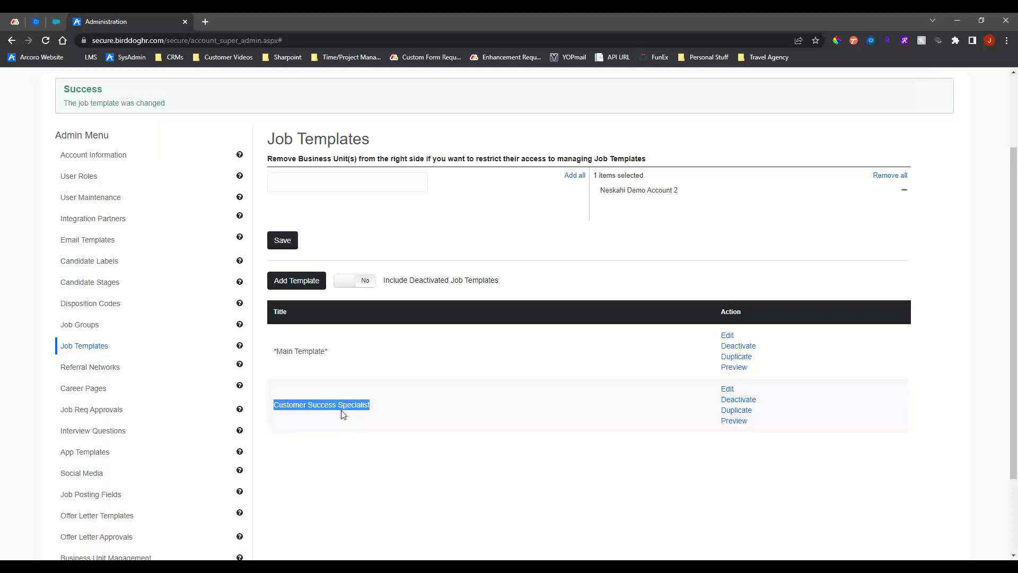
pyautogui.click(377, 435)
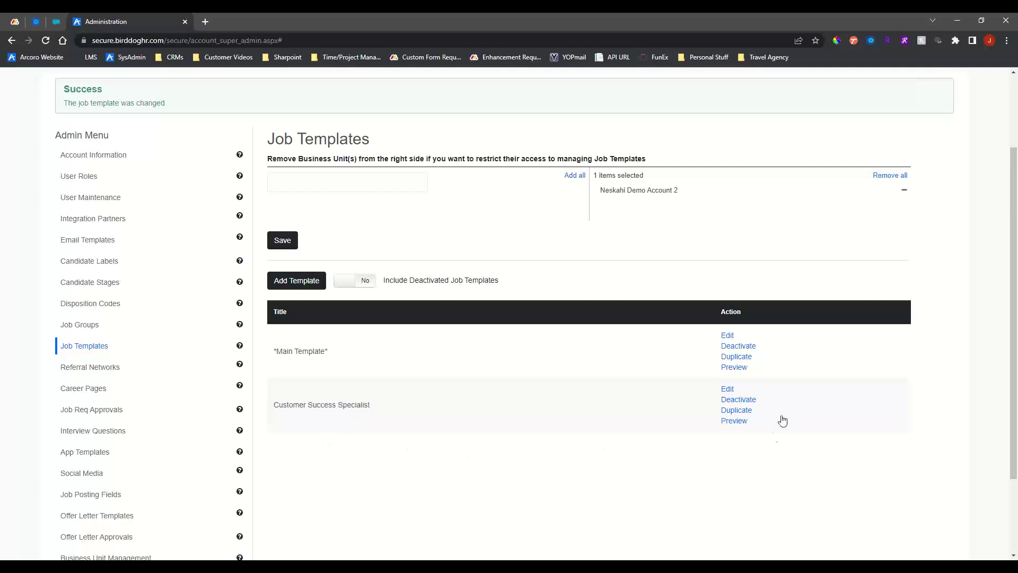
# - Open a duplicate of the Customer Success Specialist template to view its prefilled form, and cancel without adding it
pyautogui.scroll(-1, 782, 419)
pyautogui.click(739, 365)
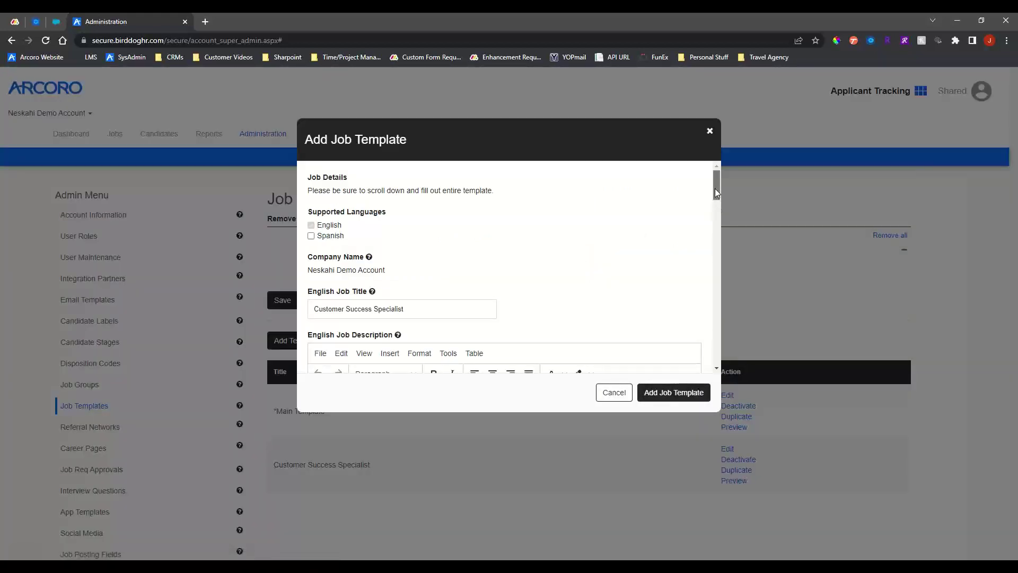
pyautogui.moveTo(715, 189)
pyautogui.mouseDown()
pyautogui.moveTo(706, 351)
pyautogui.moveTo(714, 197)
pyautogui.mouseUp()
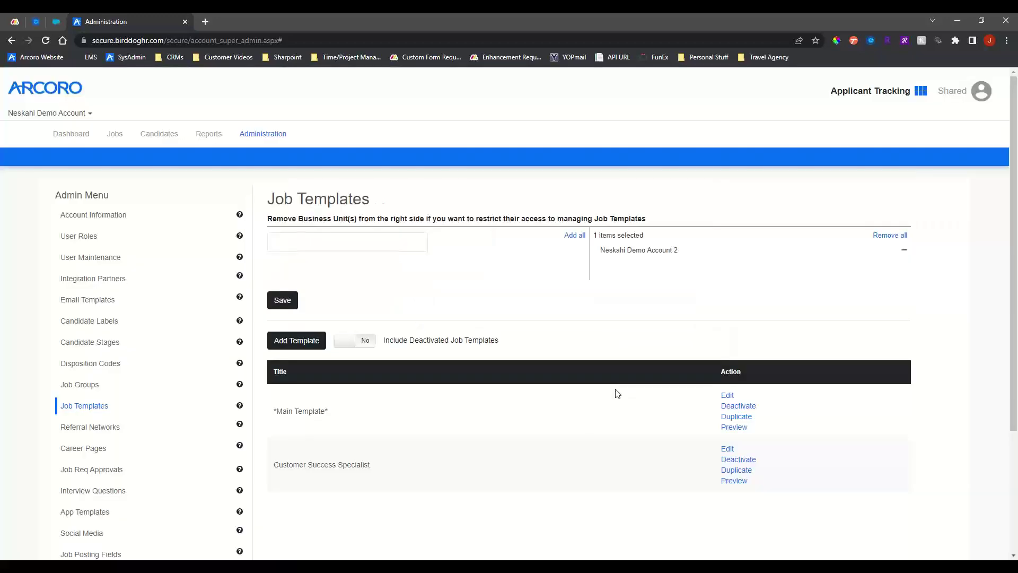
pyautogui.click(614, 393)
# - Start posting a new job from the Customer Success Specialist template
pyautogui.click(111, 135)
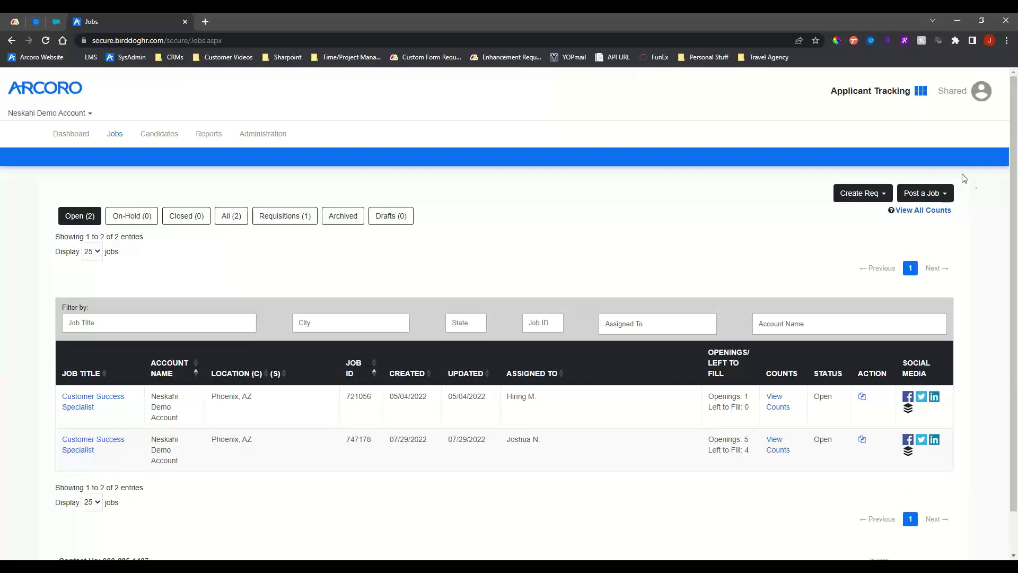
pyautogui.click(944, 194)
pyautogui.click(908, 263)
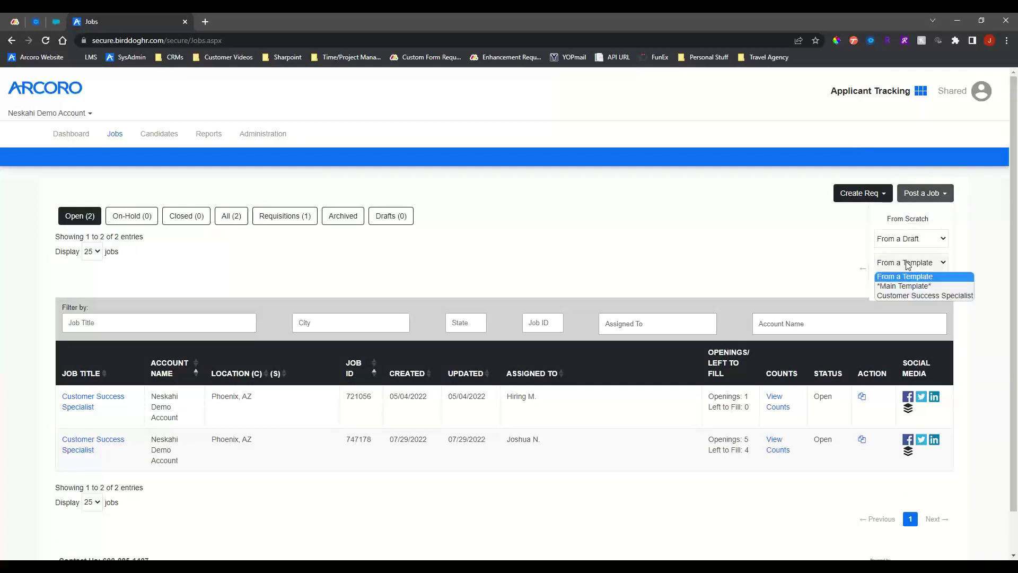
pyautogui.click(888, 295)
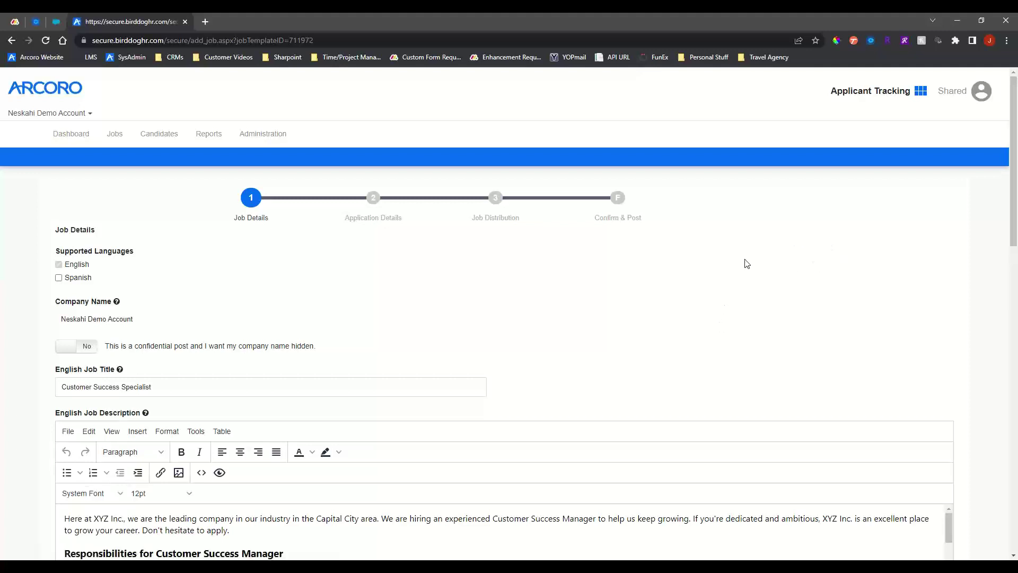
# - Enlarge the English Job Description editor and review the new job's prefilled description, location and posting fields
pyautogui.moveTo(1013, 158); pyautogui.dragTo(1013, 225)
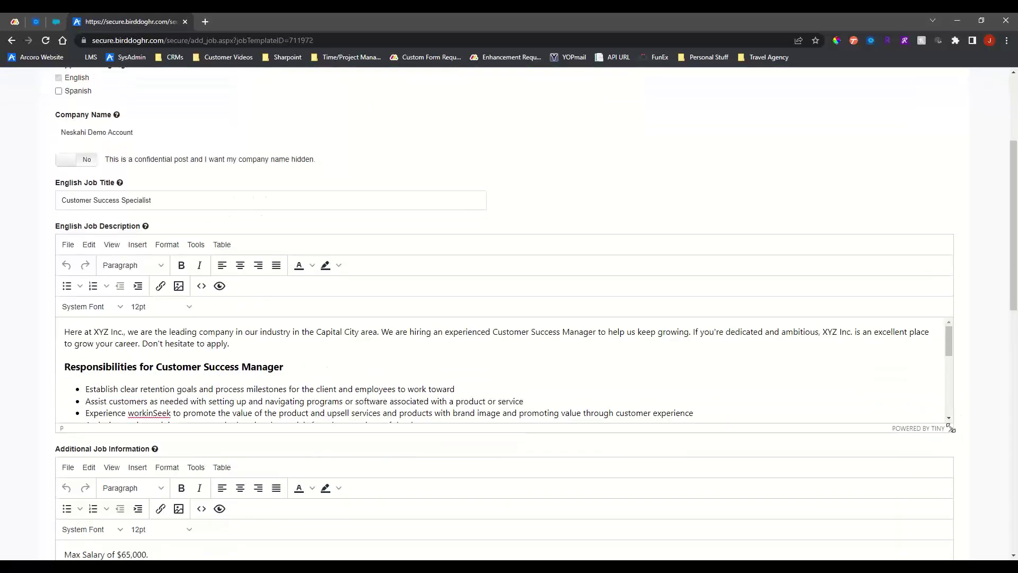
pyautogui.moveTo(952, 434); pyautogui.dragTo(952, 517)
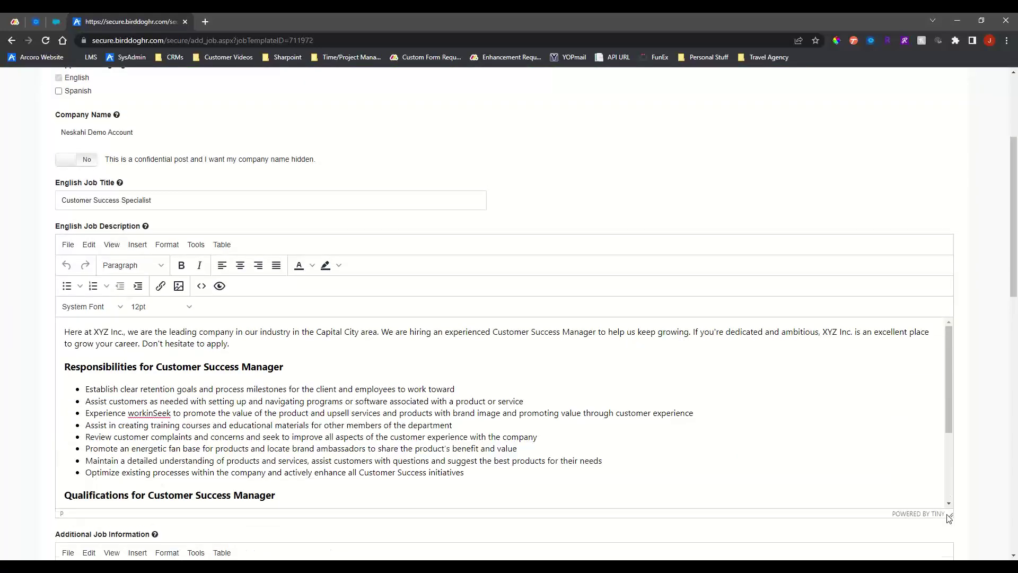
pyautogui.scroll(-10, 971, 416)
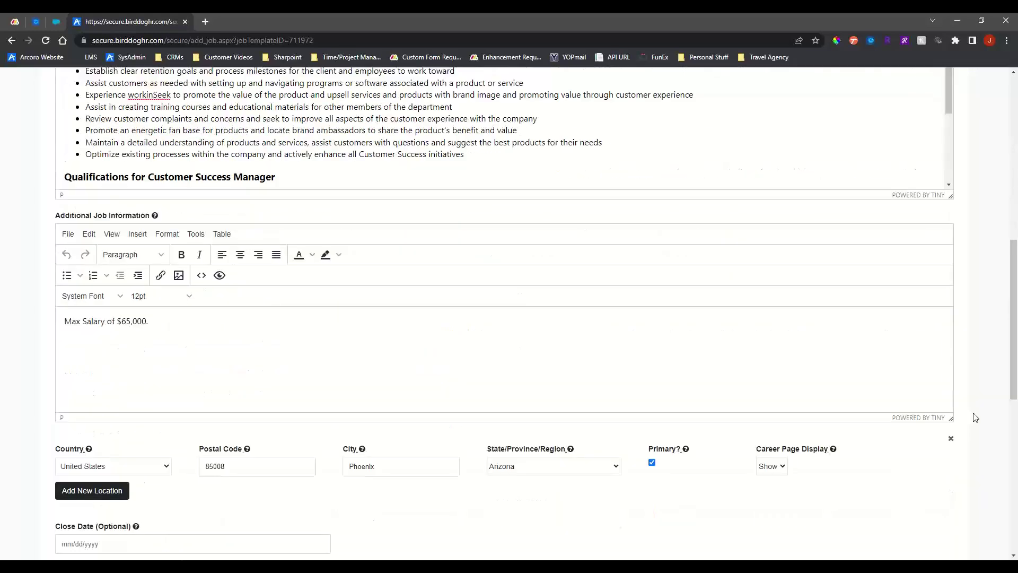
pyautogui.scroll(-1, 975, 415)
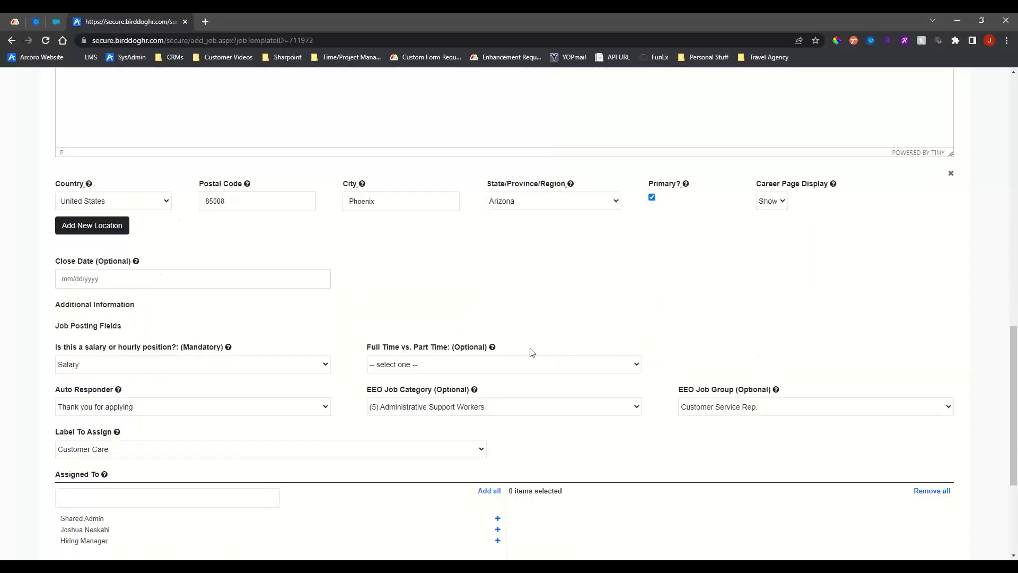
# - Review the prefilled application and screening questions in the new job's Application Details, and return to Job Details
pyautogui.scroll(15, 600, 341)
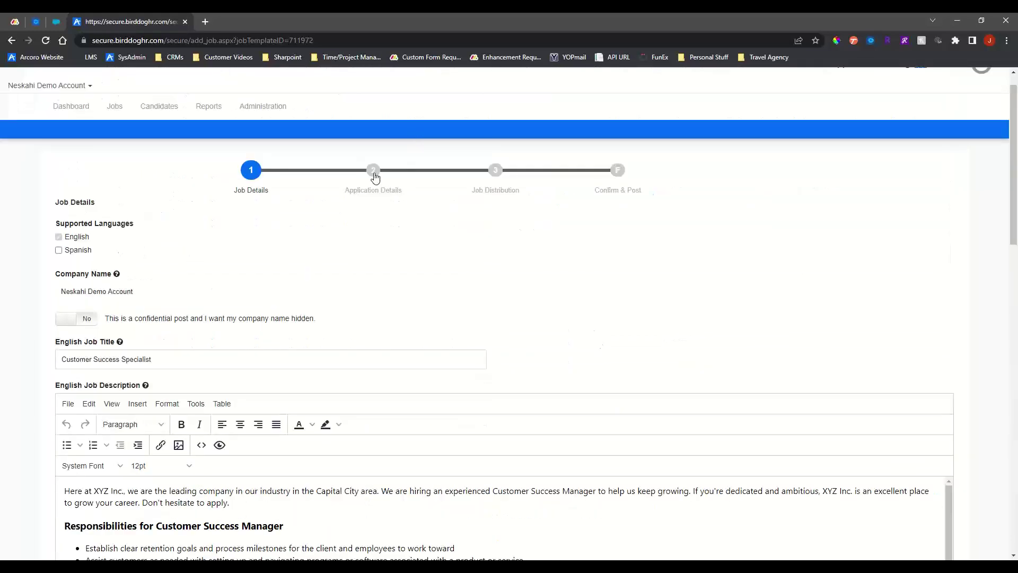
pyautogui.click(374, 171)
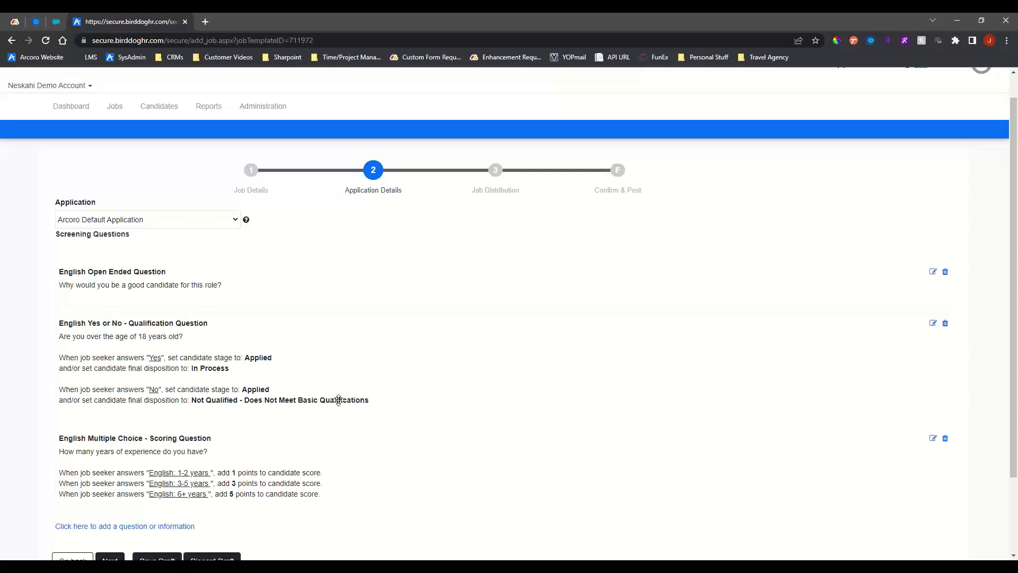
pyautogui.click(250, 170)
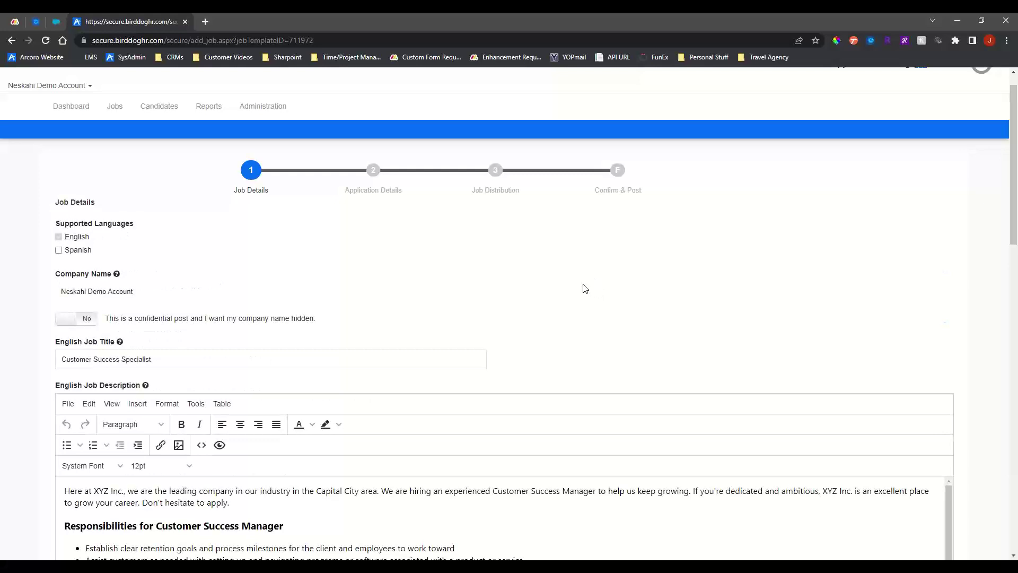